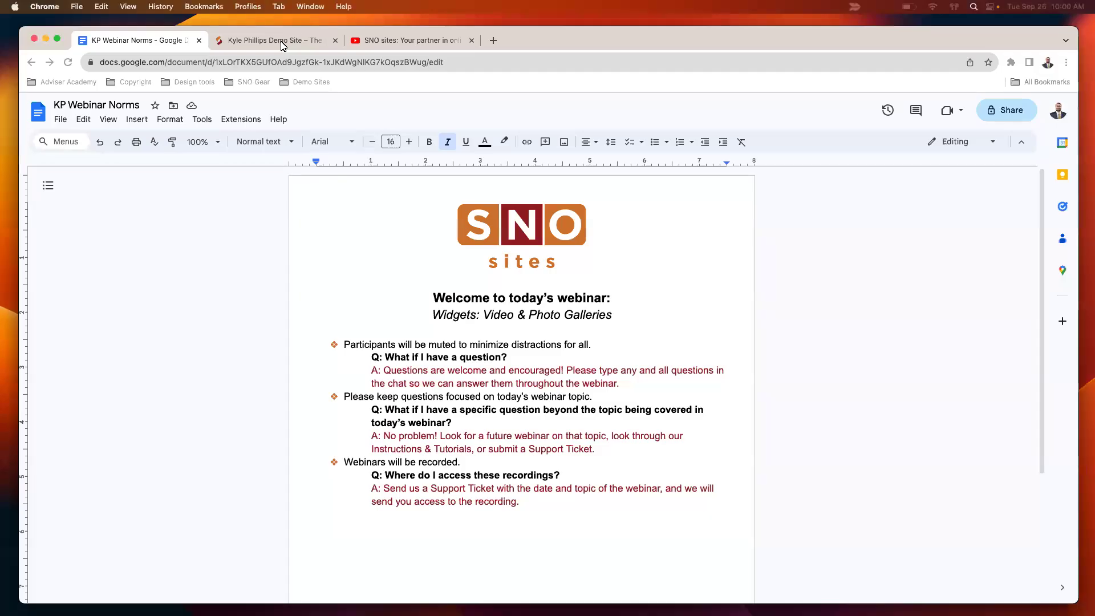
Step: Switch to the demo site's homepage and scroll through its photo grid and News video embed
click(282, 43)
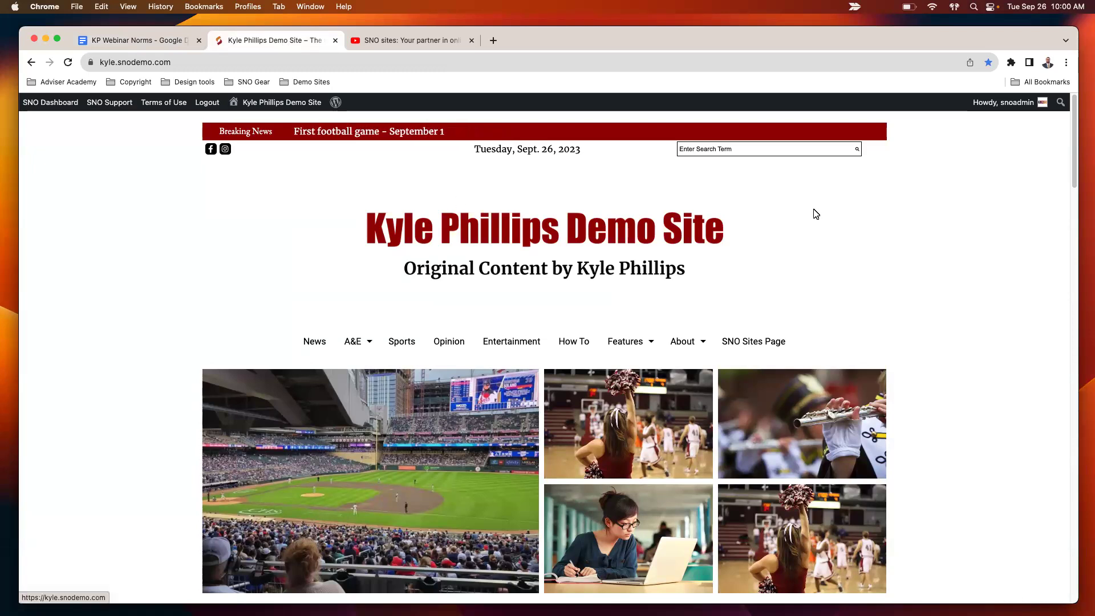
scroll(913, 169, down, 3)
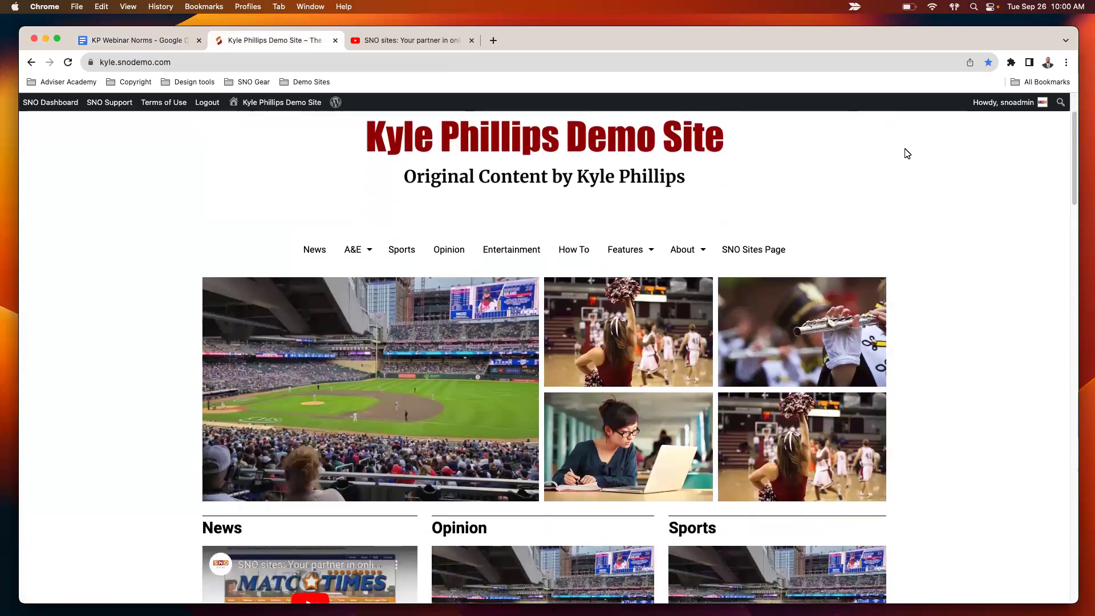
scroll(884, 198, down, 5)
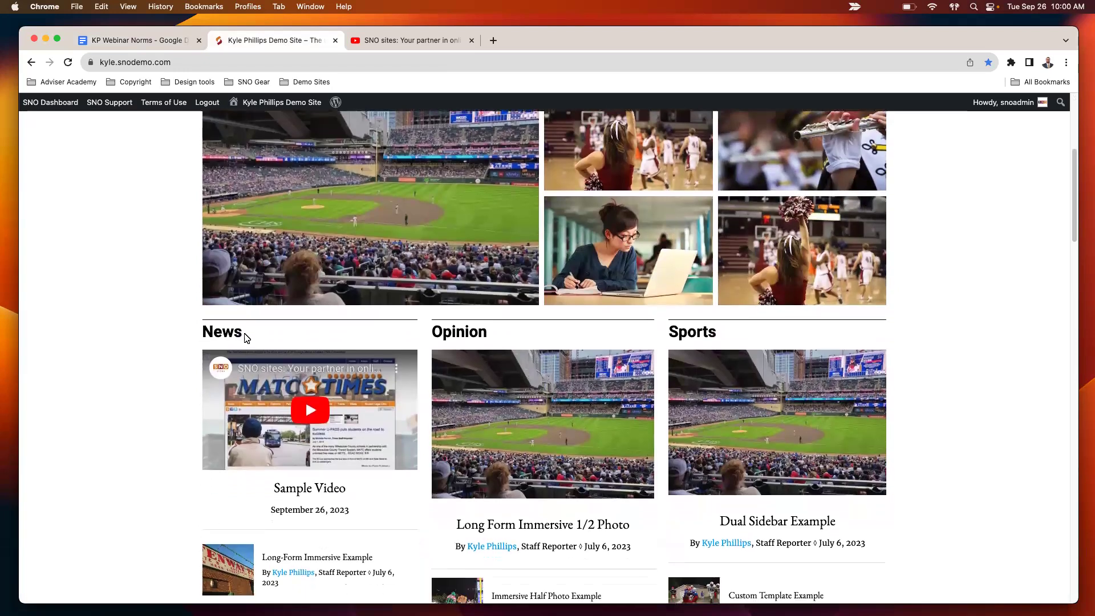
scroll(239, 342, down, 1)
scroll(239, 296, down, 1)
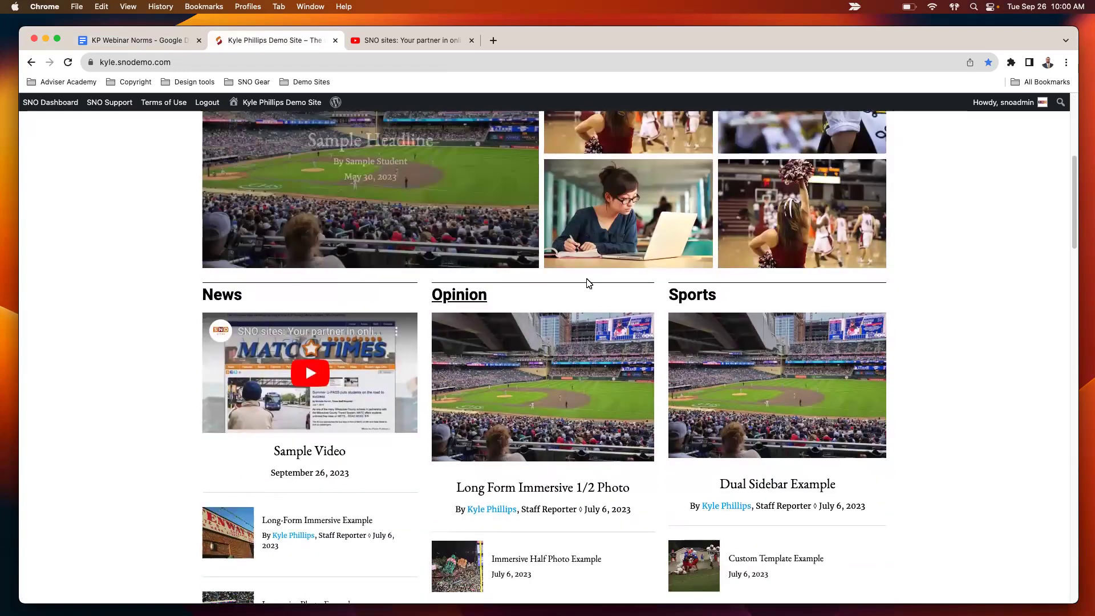
scroll(700, 305, down, 2)
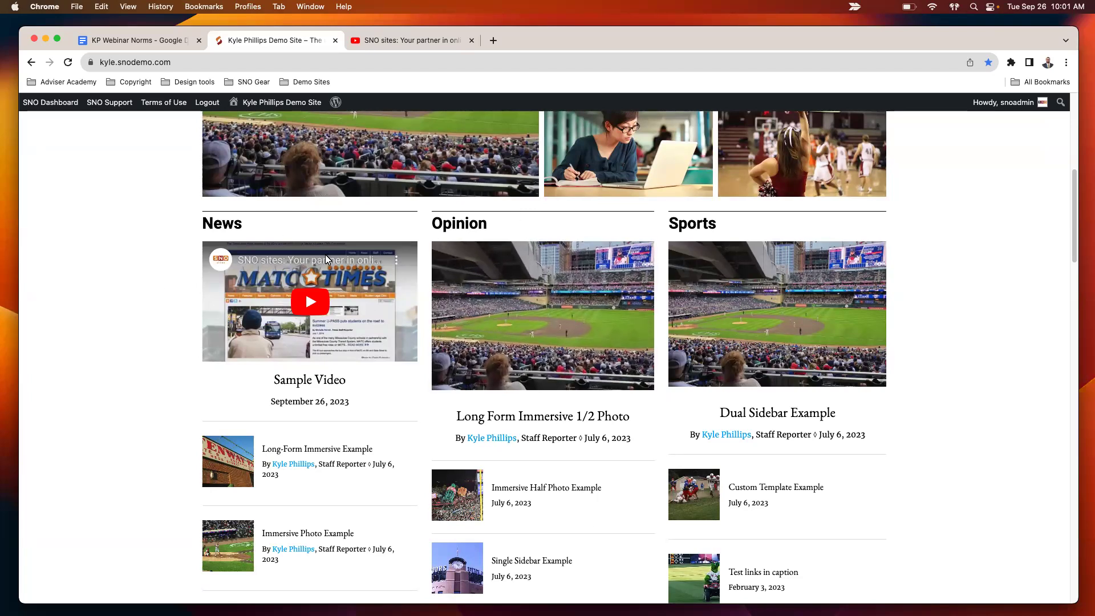
scroll(517, 304, down, 1)
scroll(378, 219, up, 3)
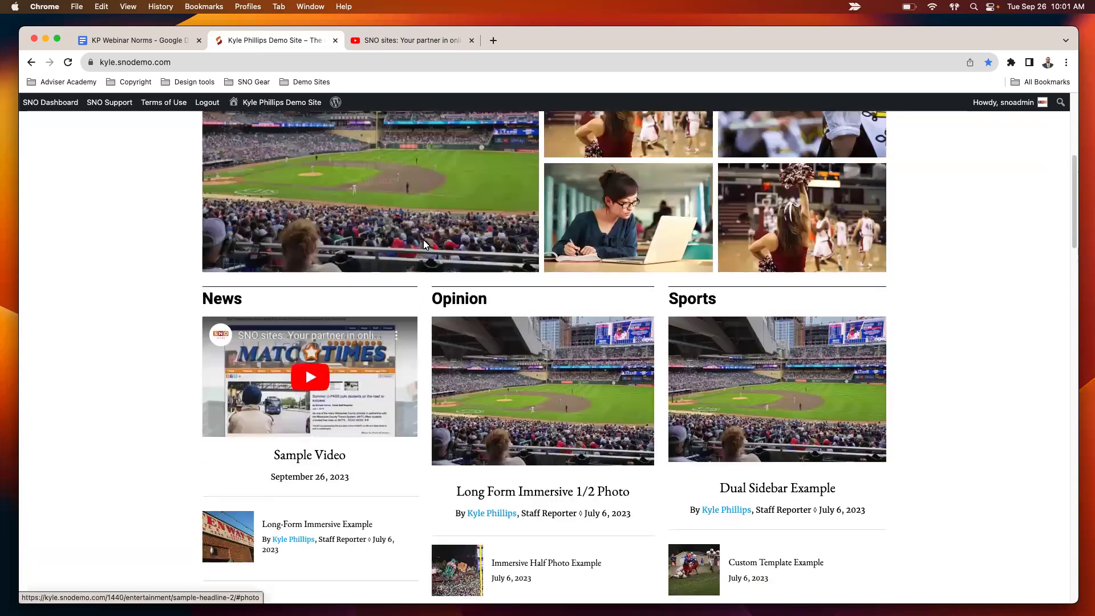
Step: From SNO Dashboard, open the Widget Control Panel and add an SNO Story List widget to Home Top Left
mouse_move(49, 104)
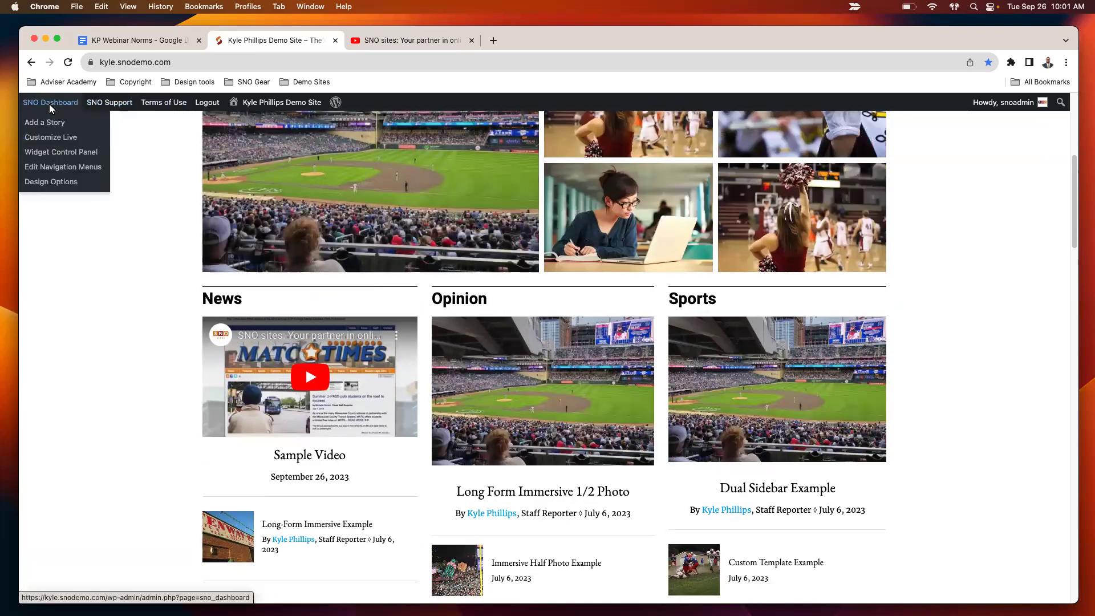
click(65, 152)
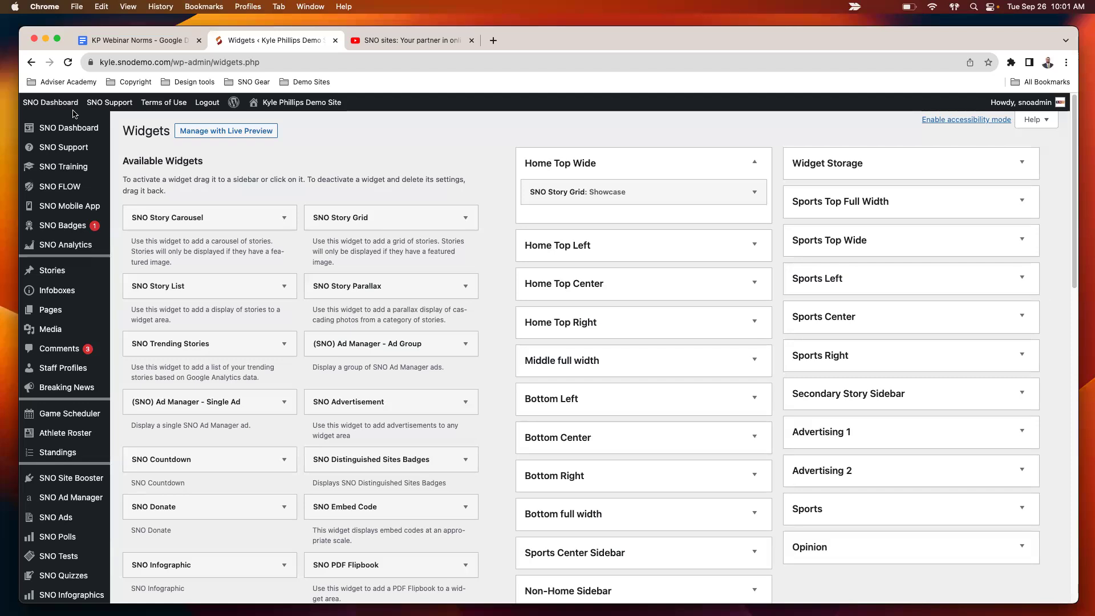
click(742, 250)
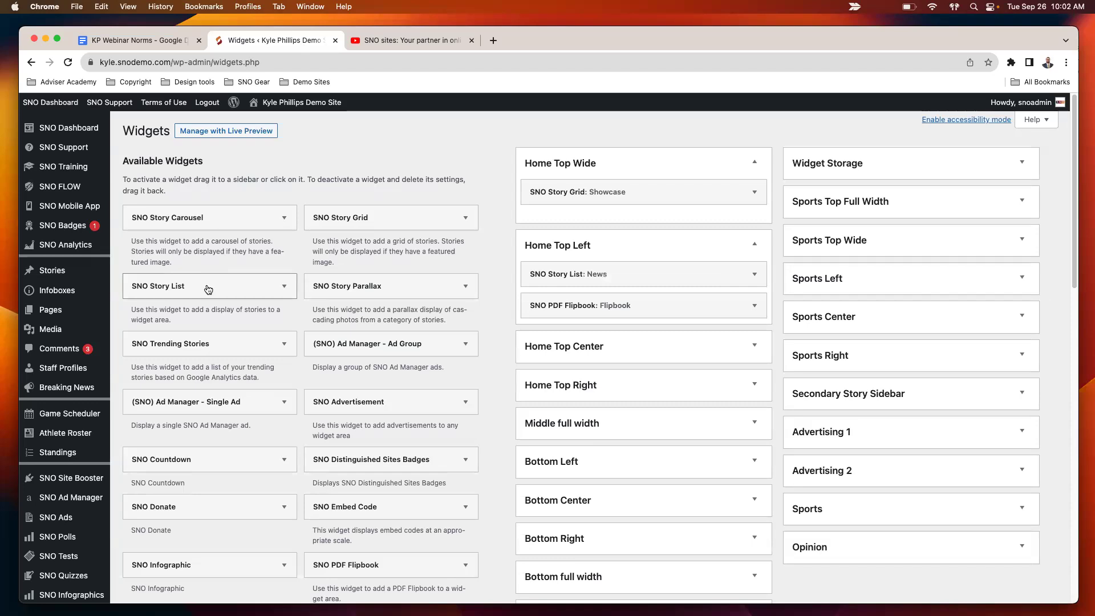
drag(209, 289, 663, 267)
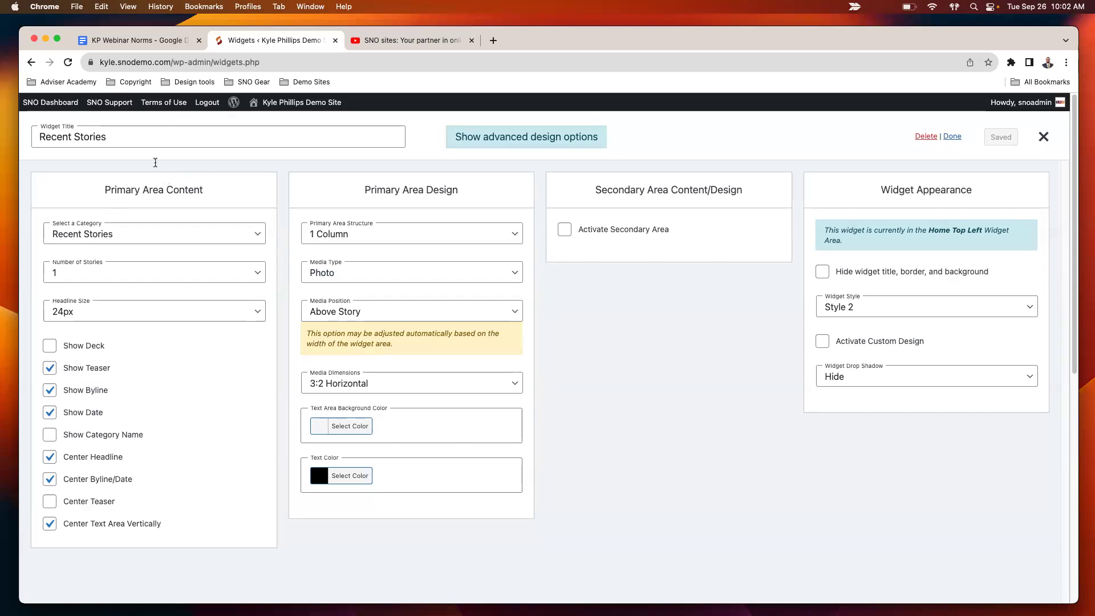
Step: Set the widget to show 1 story from the Video category, with Video as the media type
click(159, 236)
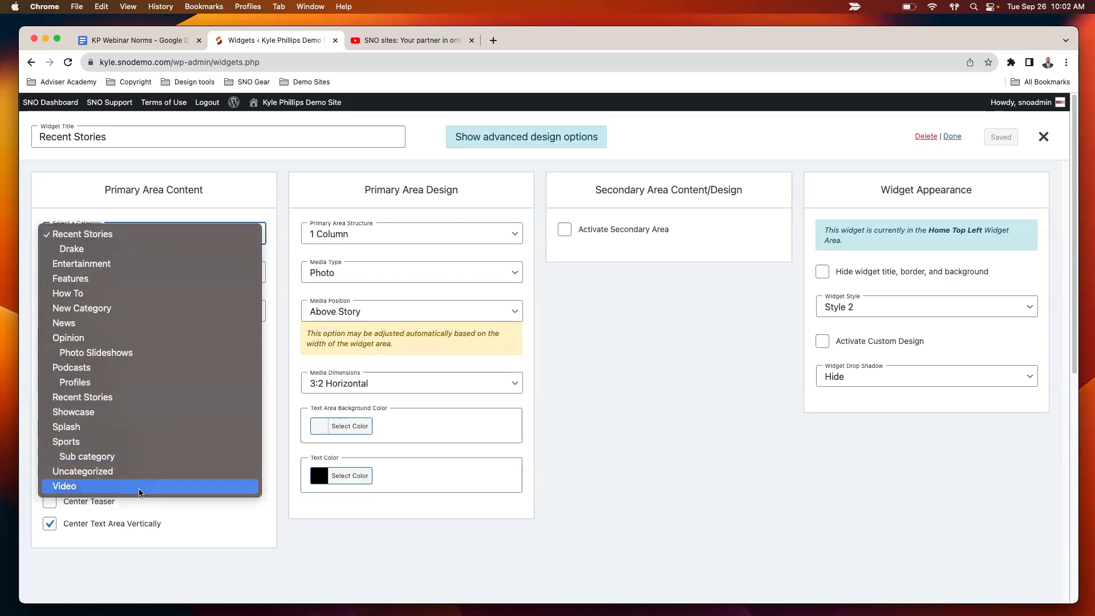
click(140, 486)
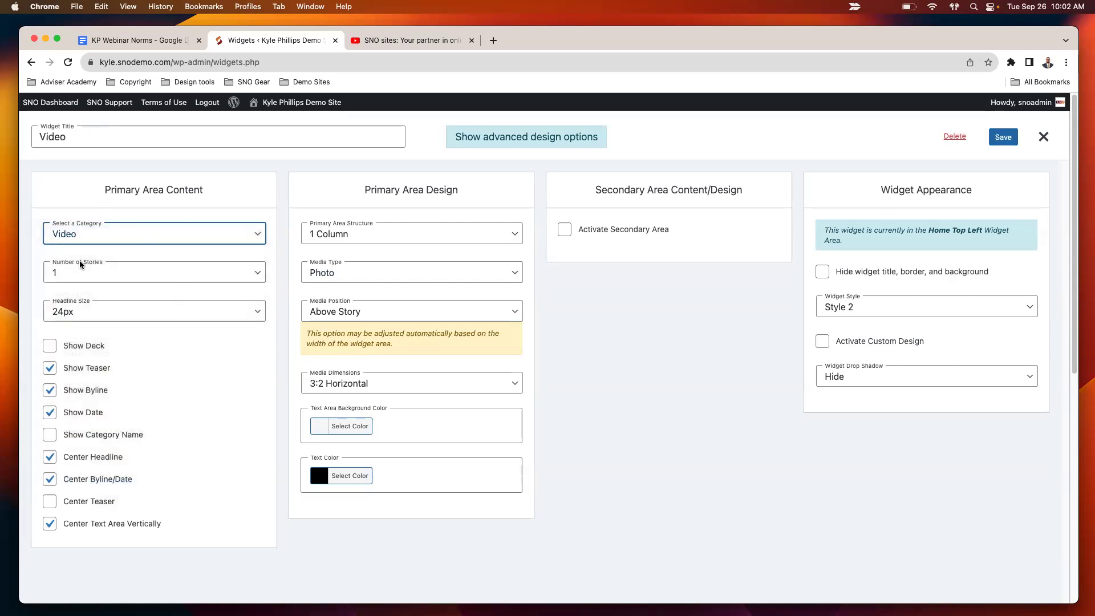
click(136, 279)
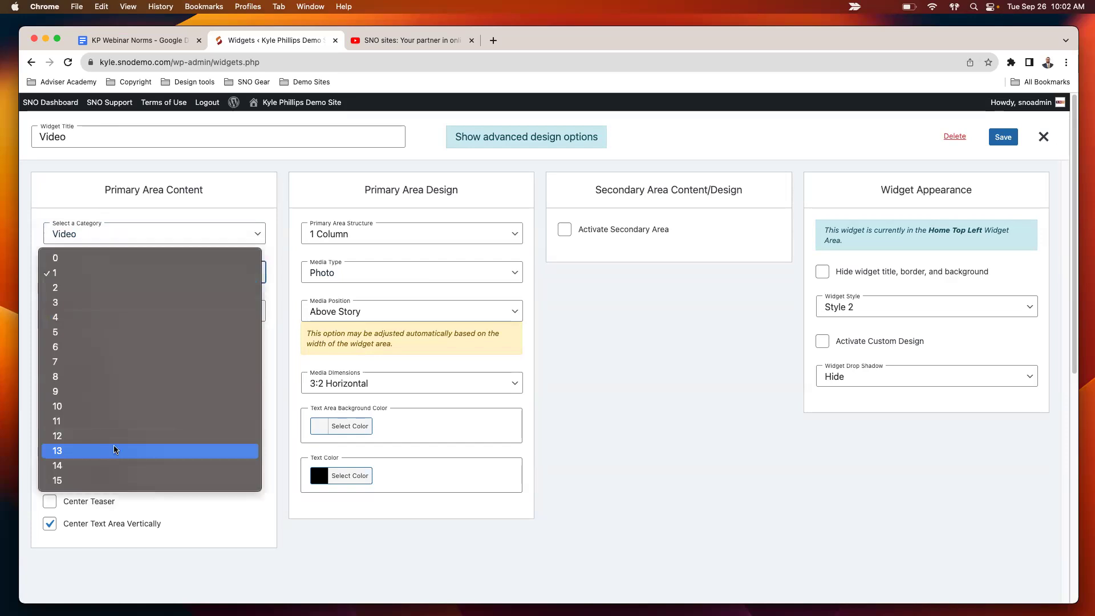
click(171, 272)
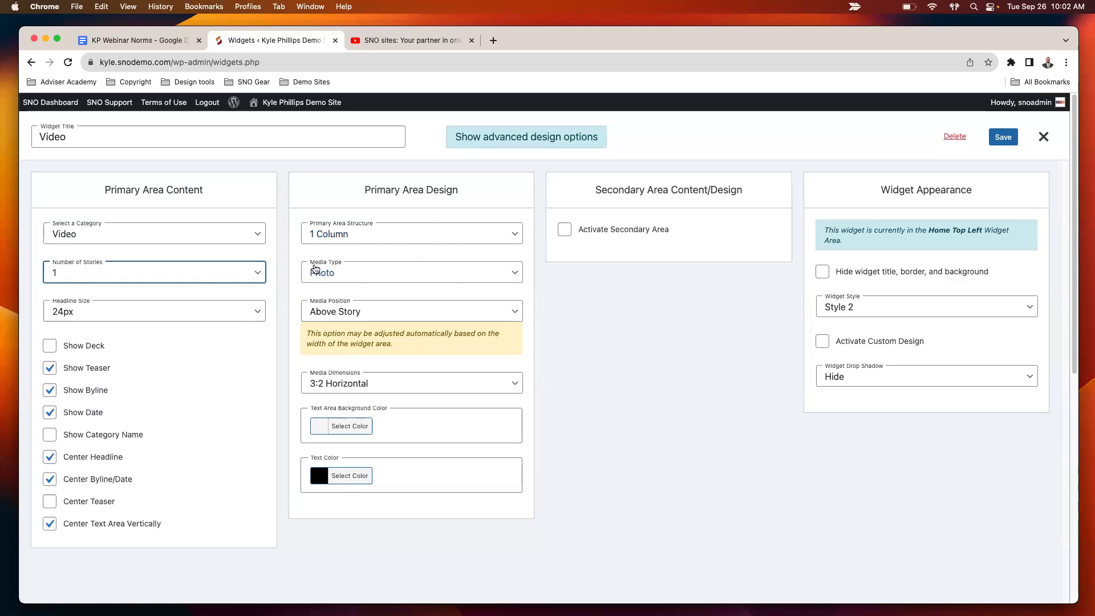
click(349, 280)
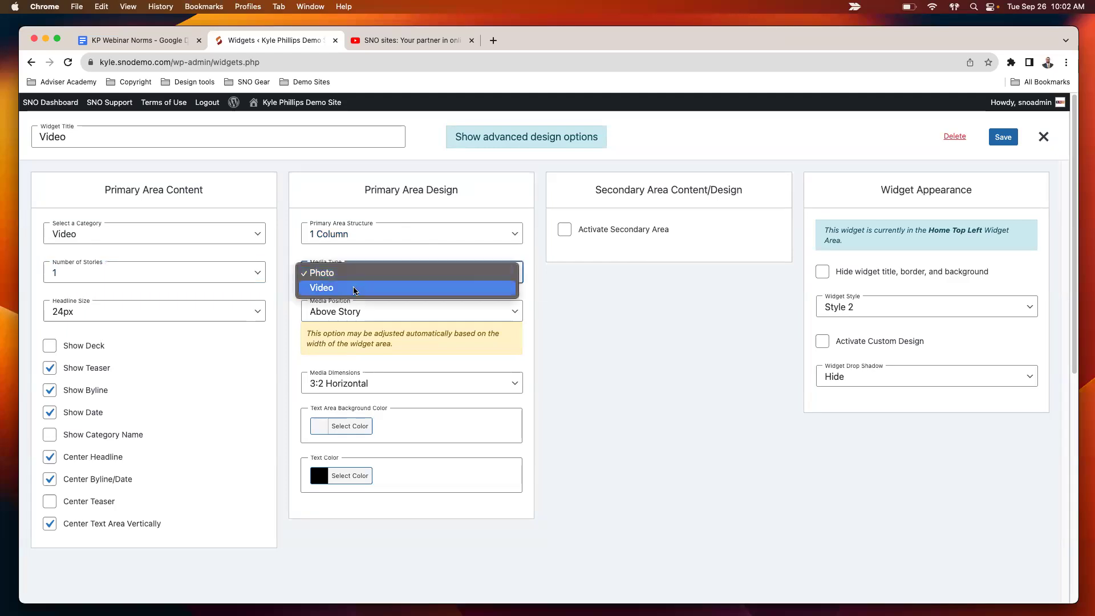
click(355, 289)
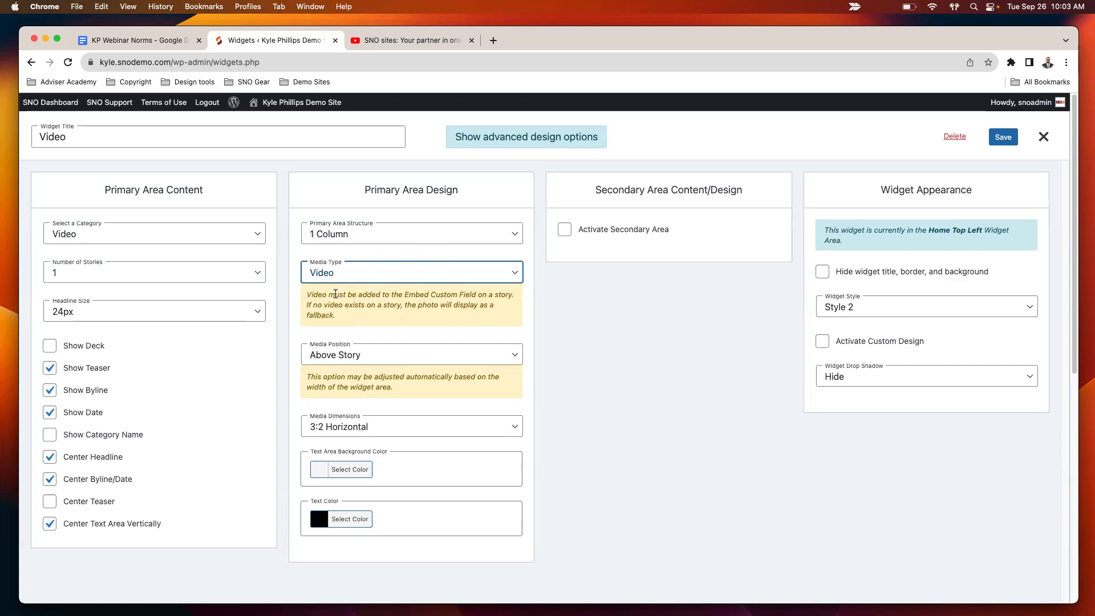
mouse_move(309, 101)
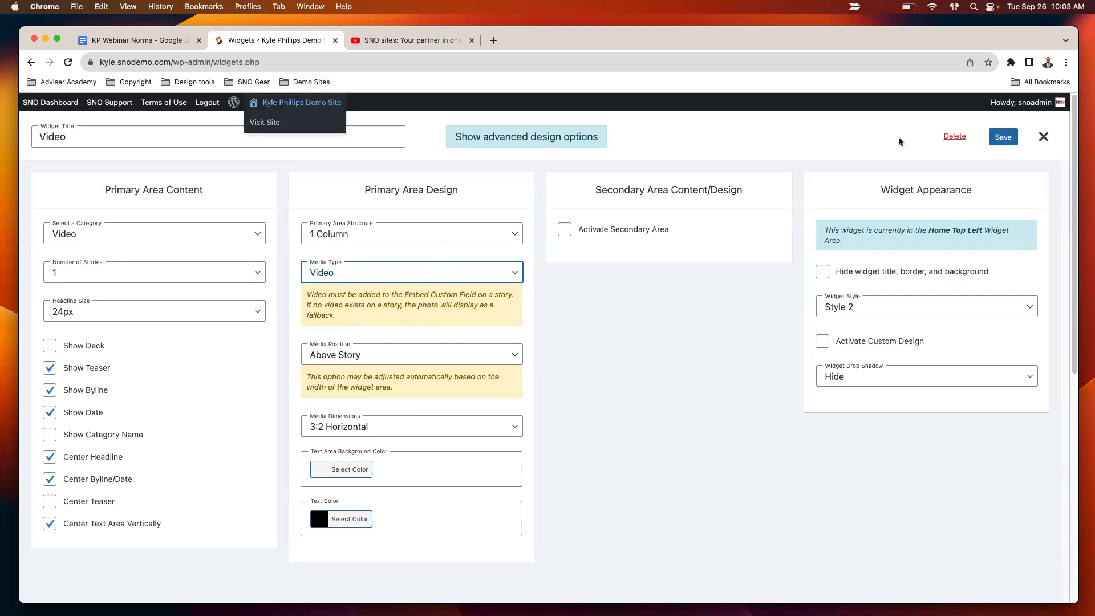
Step: Delete the new widget and review the Sample Video embed under News on the live homepage
click(955, 136)
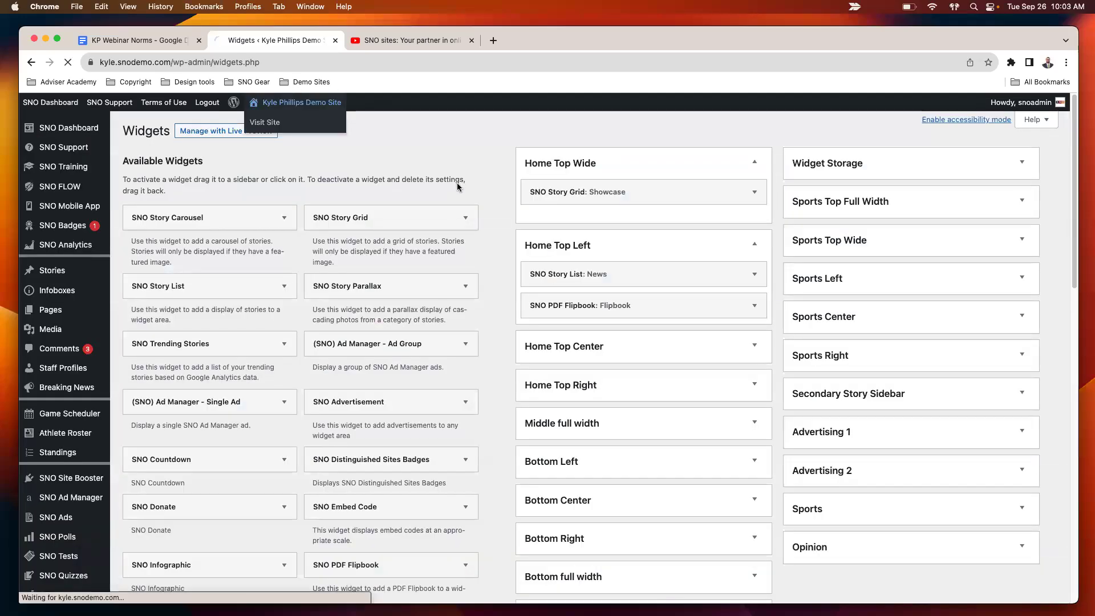
click(271, 122)
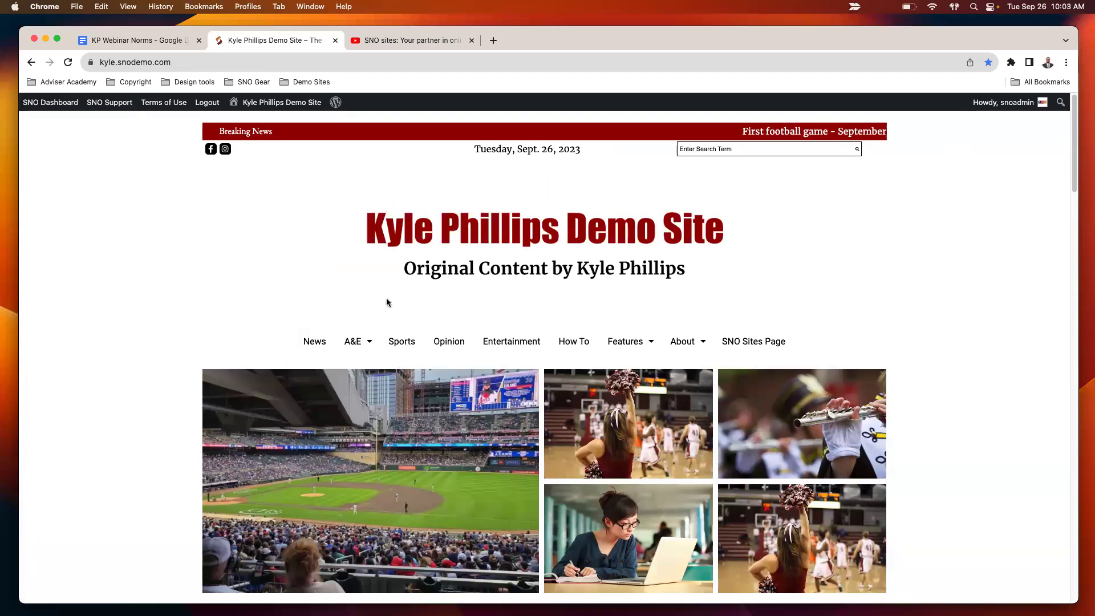
scroll(391, 262, down, 5)
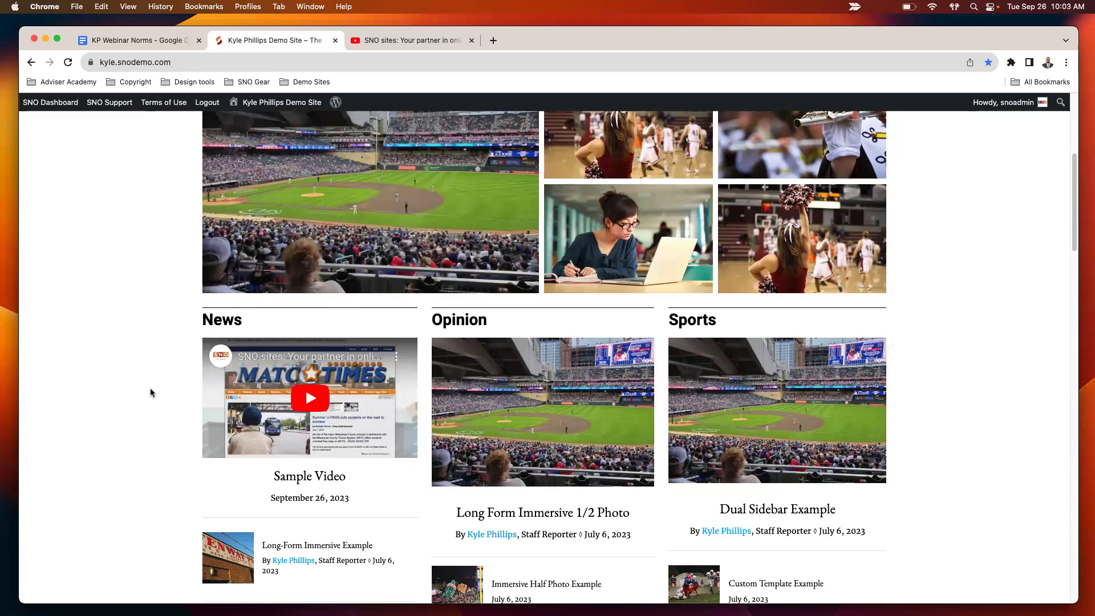
scroll(151, 392, down, 1)
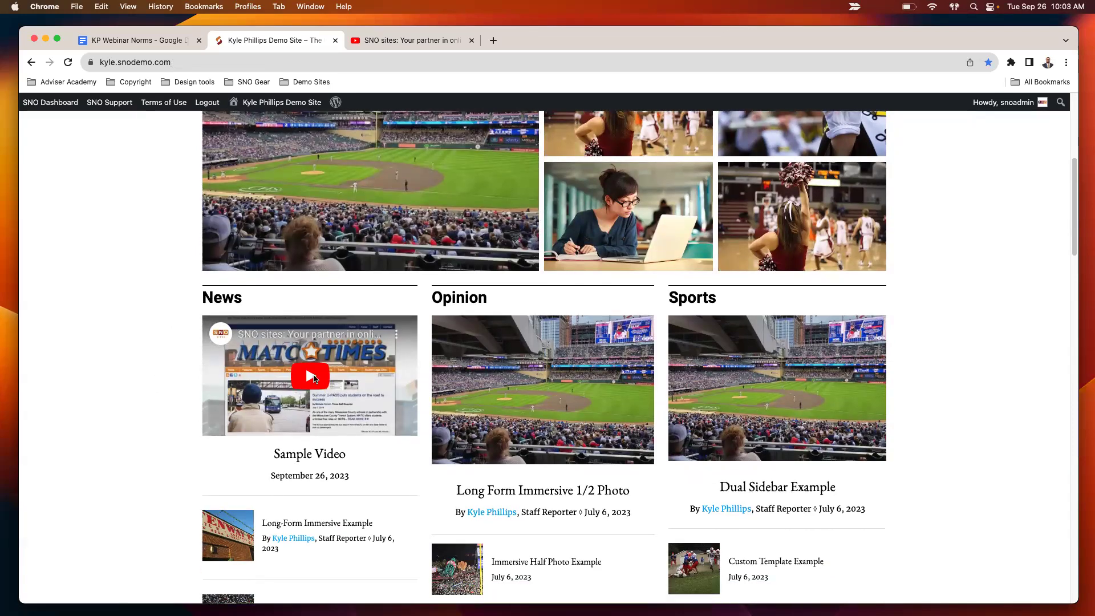
scroll(291, 340, down, 1)
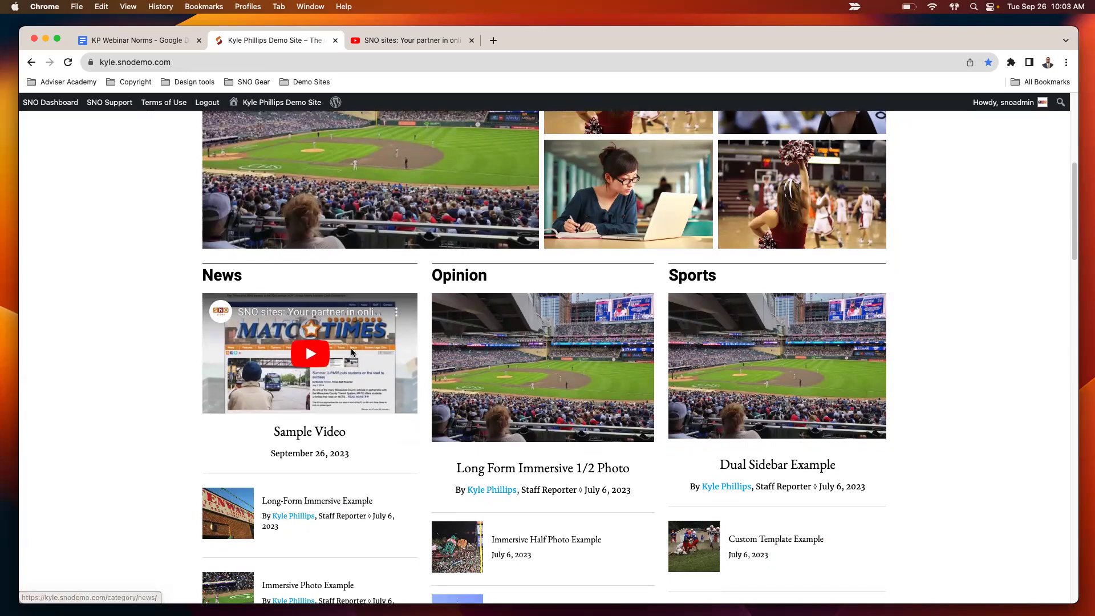
scroll(315, 319, down, 5)
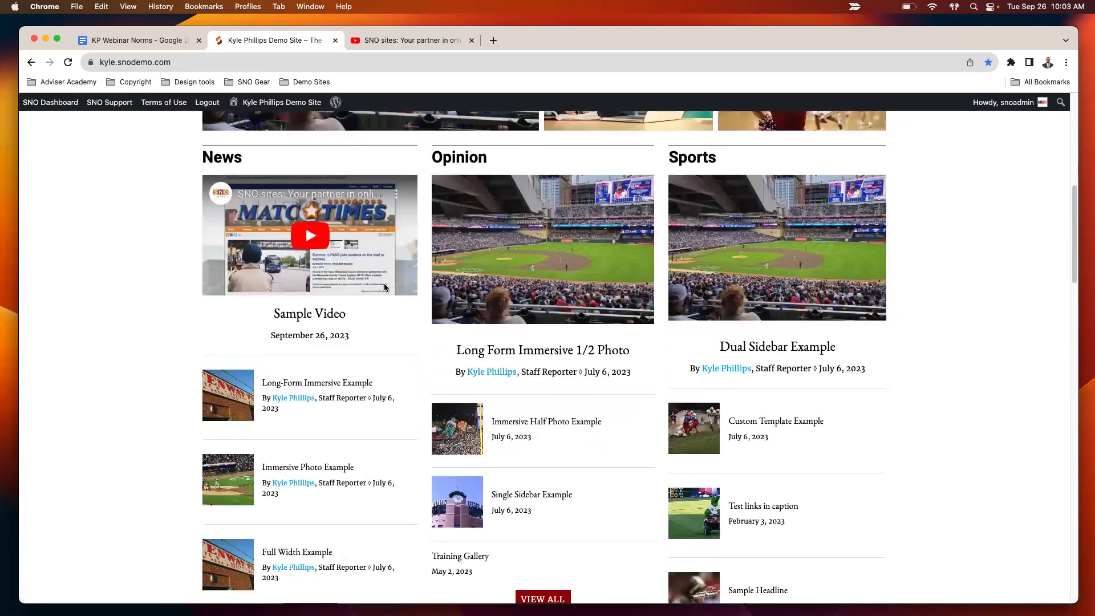
scroll(370, 376, down, 2)
scroll(399, 343, up, 2)
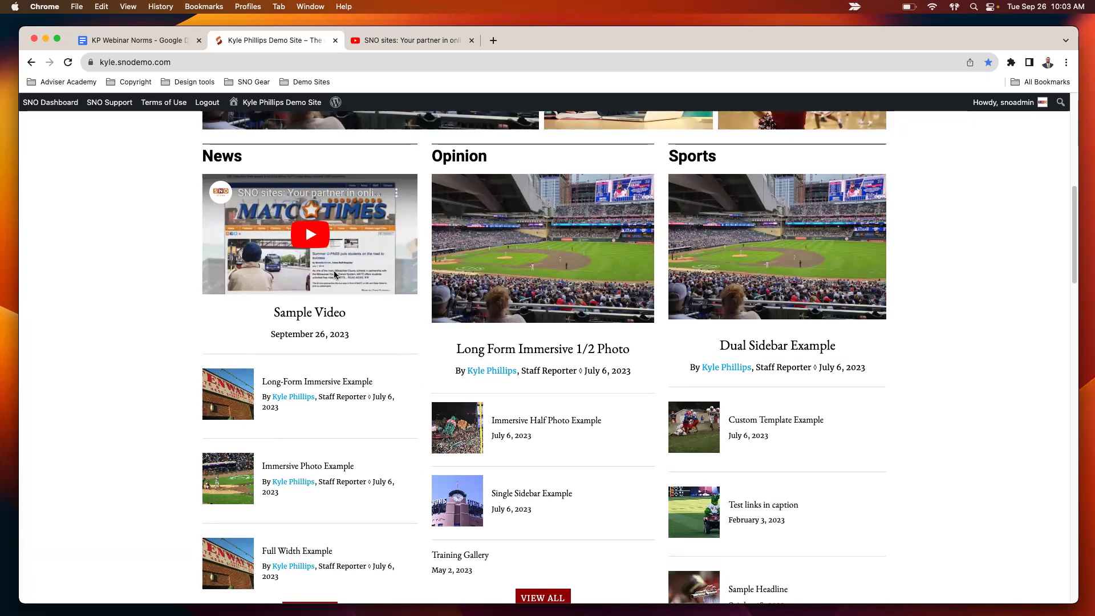
scroll(137, 273, up, 3)
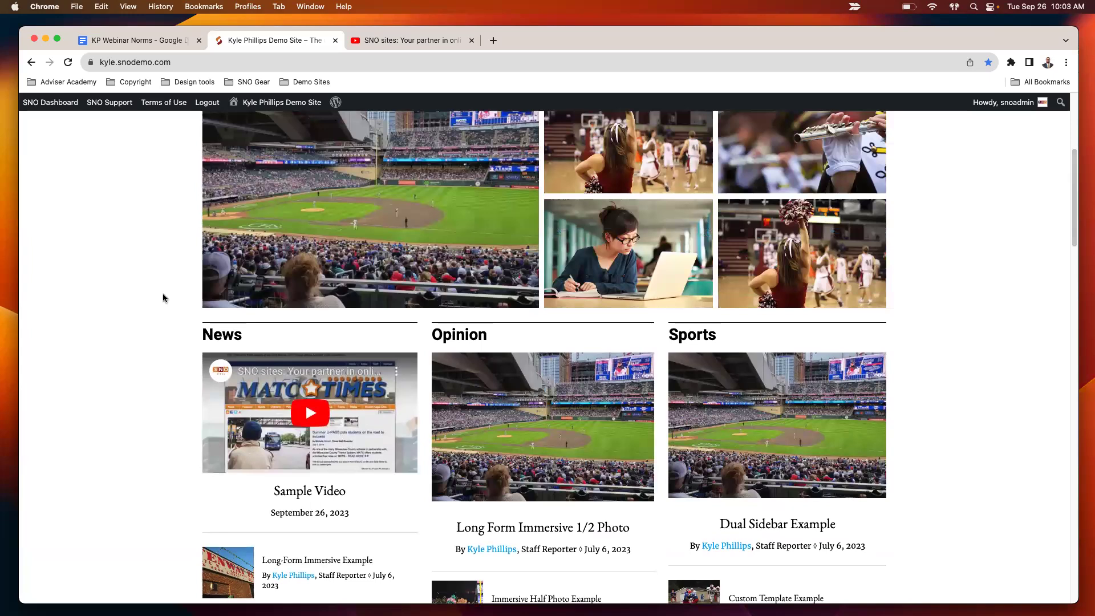
scroll(163, 298, up, 1)
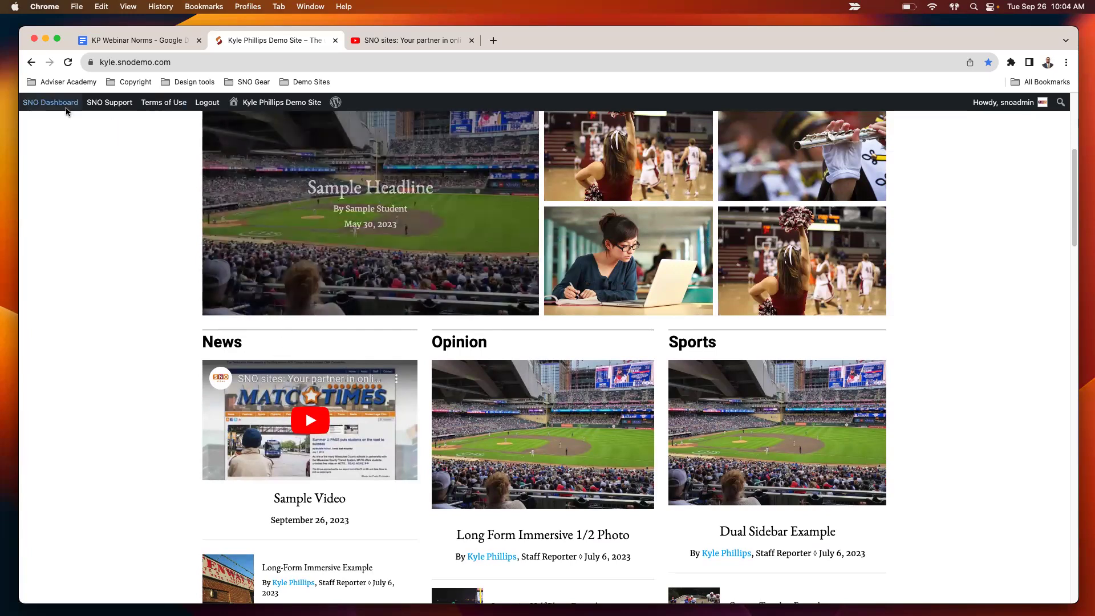
mouse_move(51, 103)
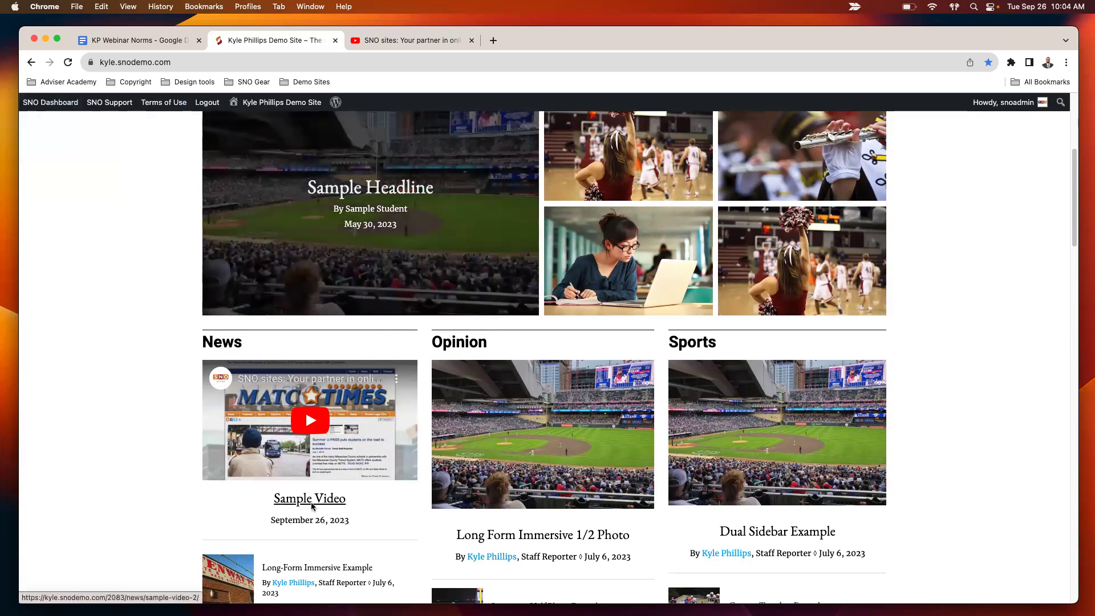
Step: Open the Sample Video story for editing and select the YouTube iframe code in its Video/Embed field
click(328, 505)
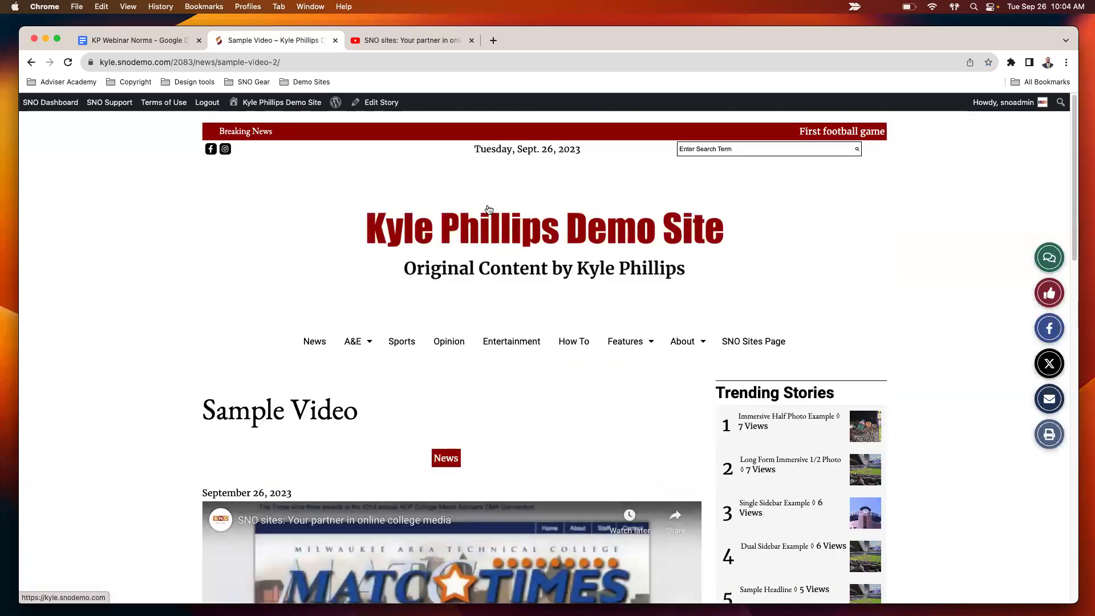
click(382, 103)
scroll(747, 217, down, 5)
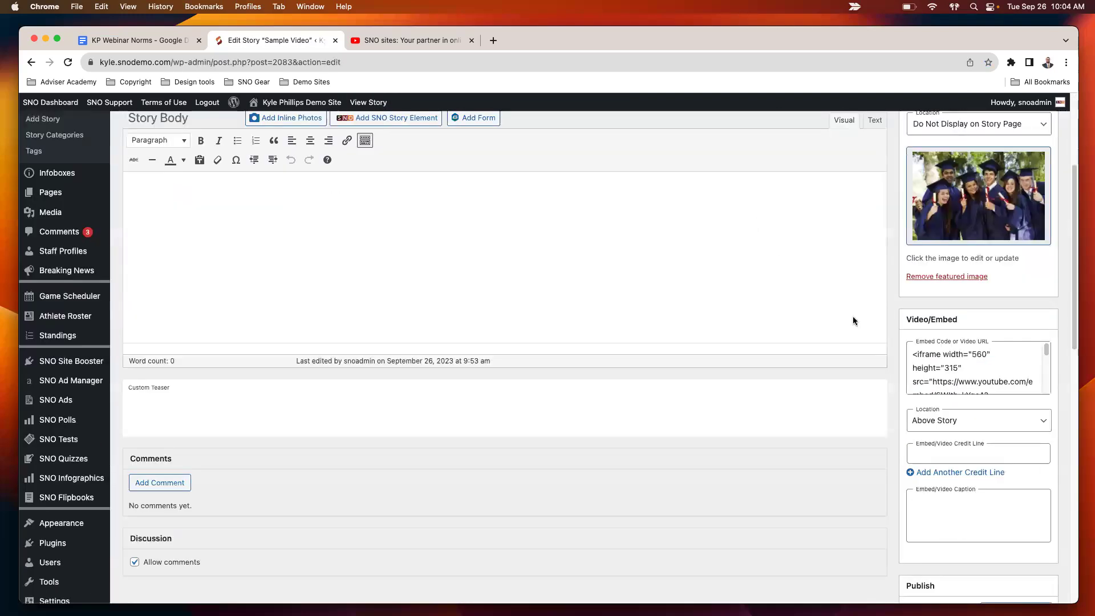
click(983, 354)
scroll(919, 358, down, 5)
scroll(949, 368, down, 2)
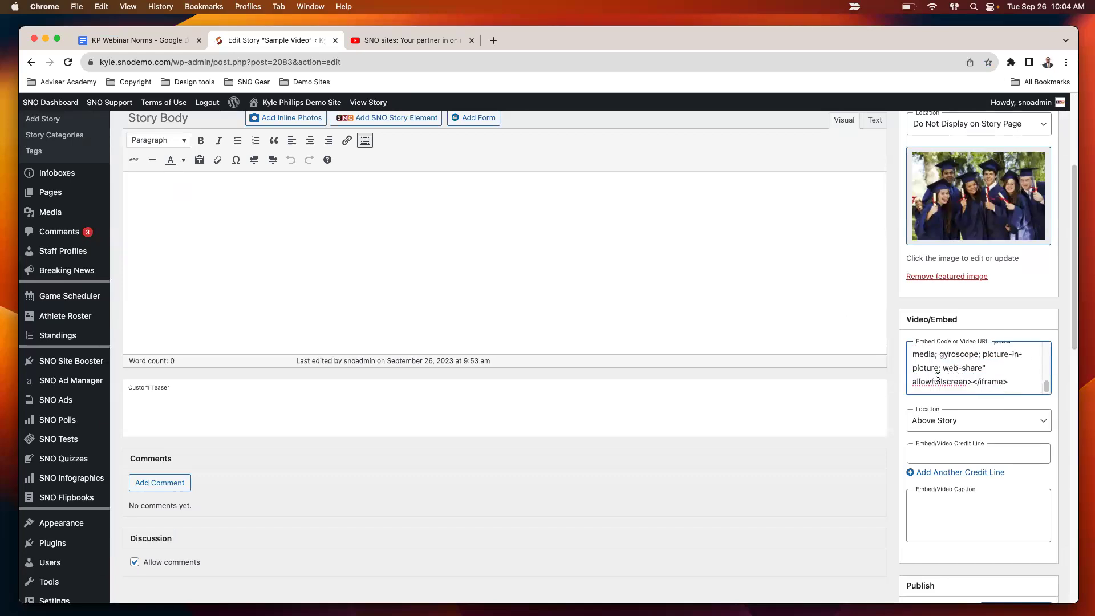
drag(1003, 383, 840, 312)
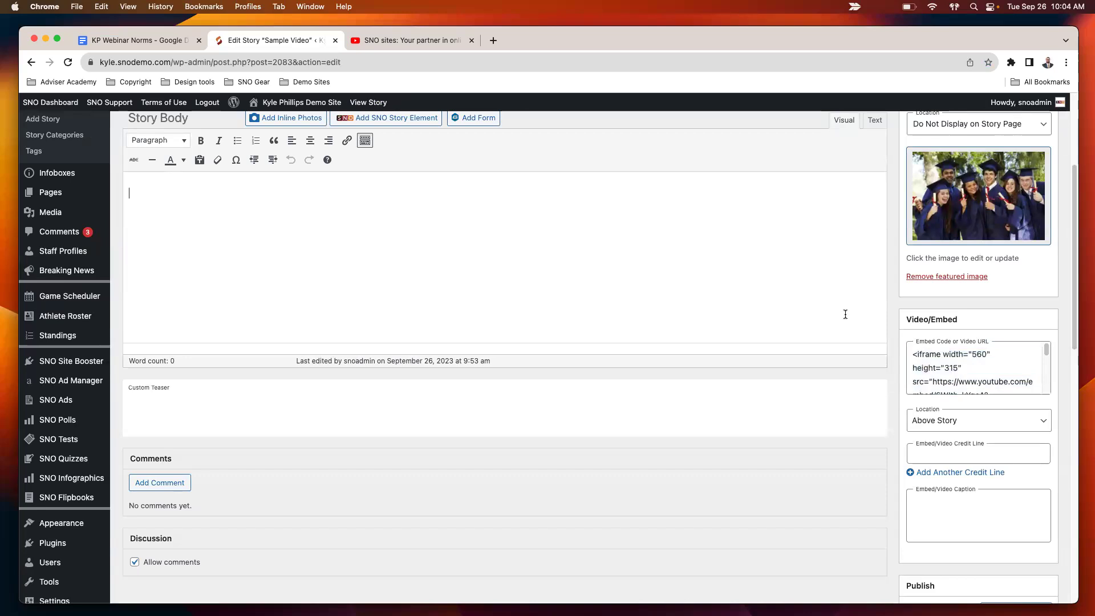
Step: Copy the SNO Sites promo video's iframe code from YouTube's Share > Embed panel
click(390, 46)
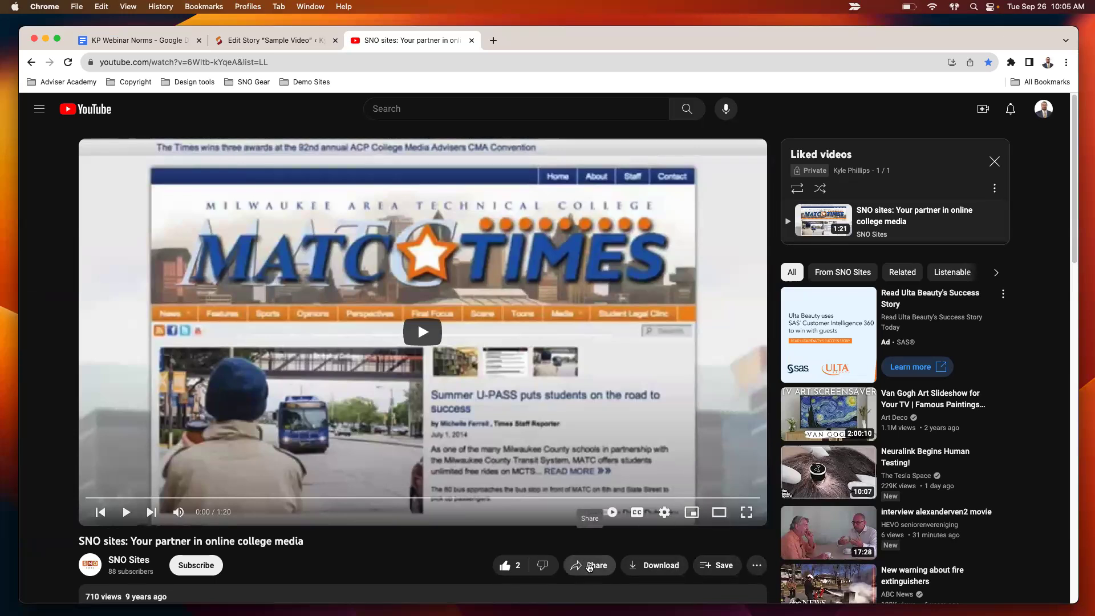
click(590, 565)
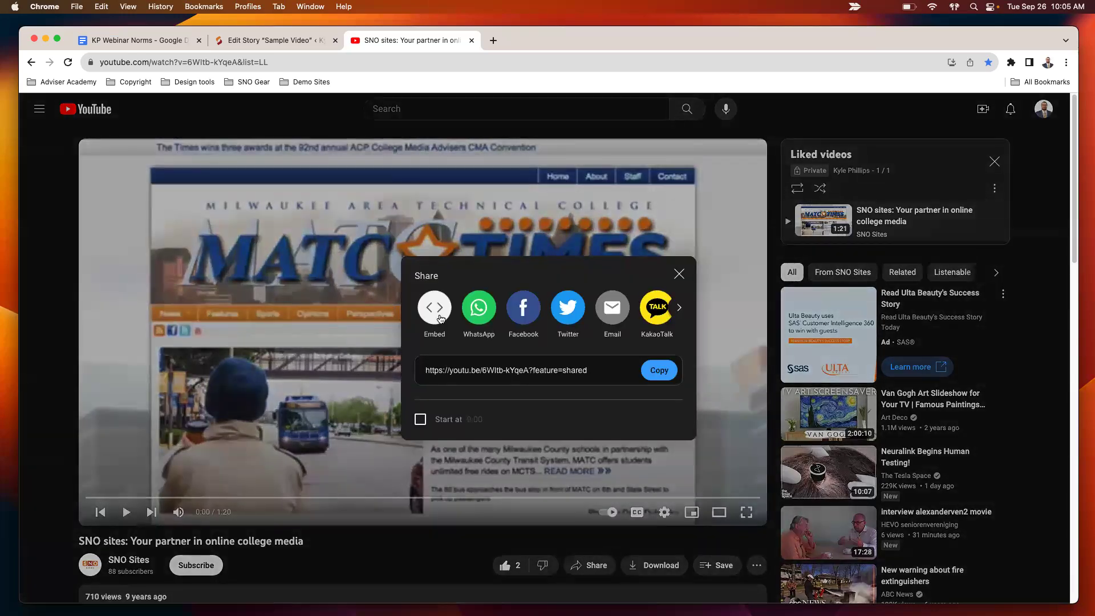
click(434, 308)
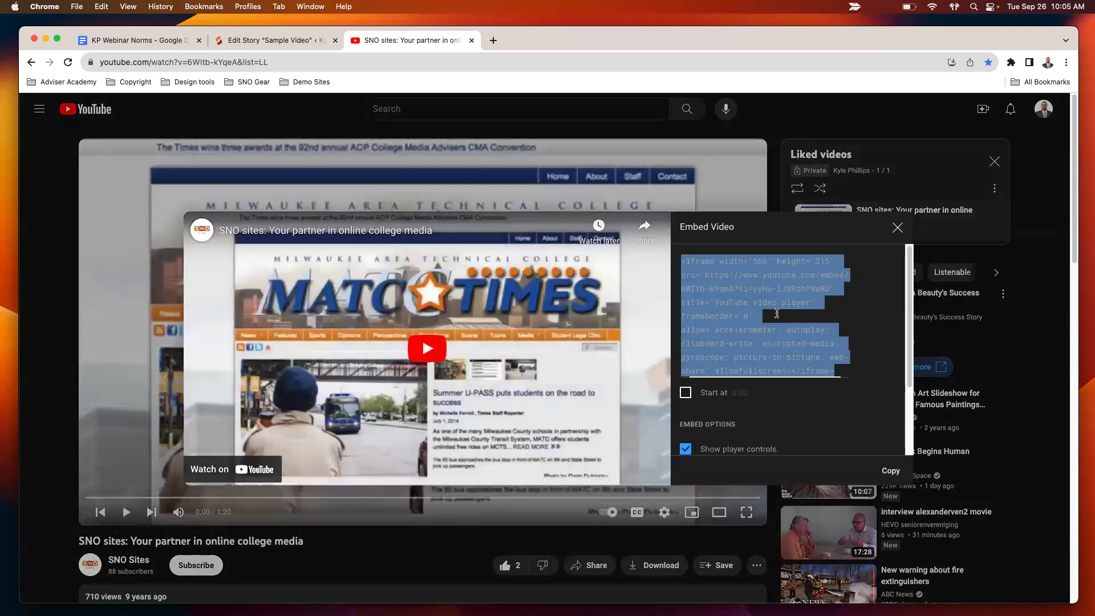
key(super+c)
Step: Go back to the story editor, then return to the homepage's News section with the Sample Video player
click(265, 35)
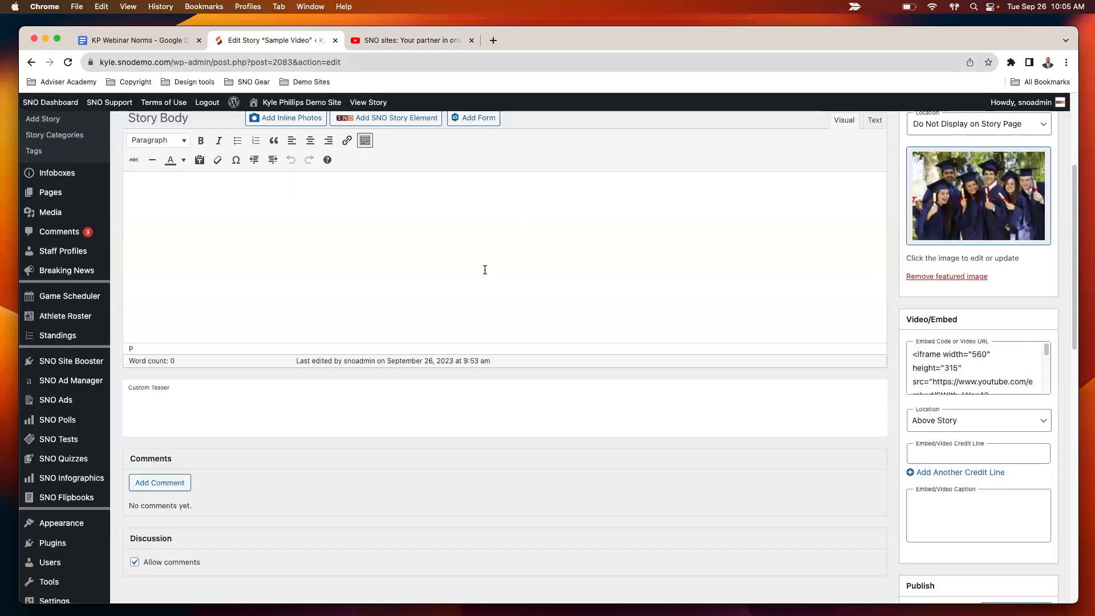
scroll(495, 288, up, 3)
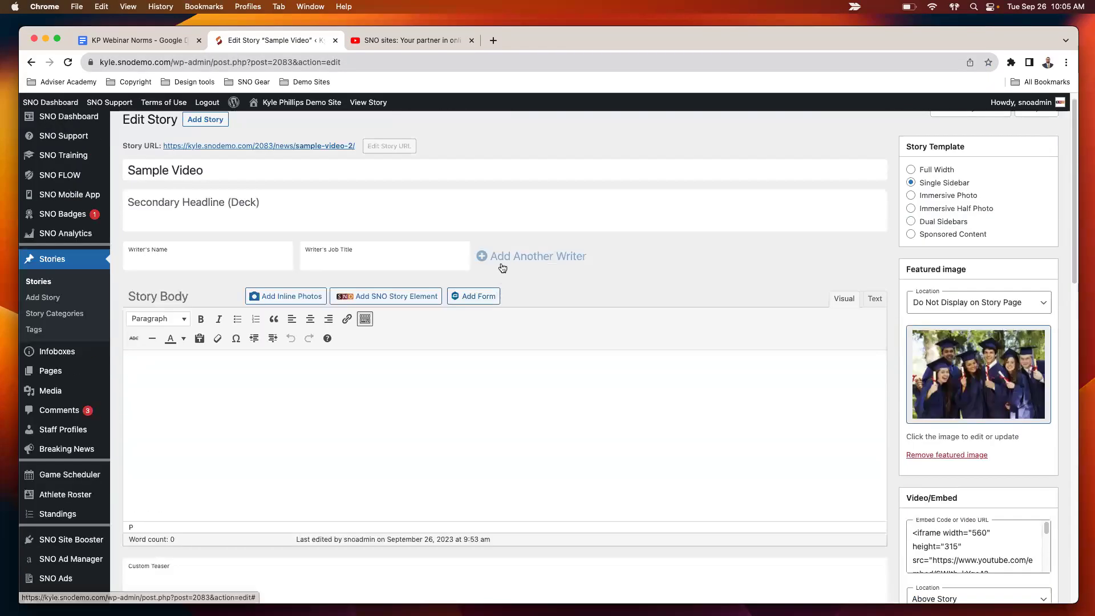
scroll(803, 359, down, 2)
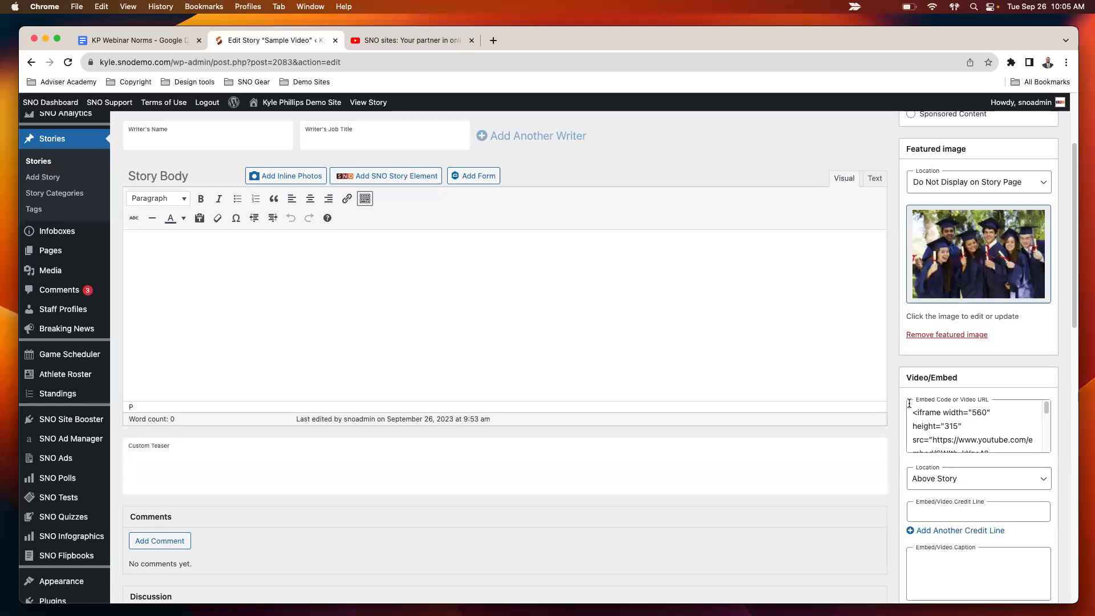
click(331, 103)
scroll(203, 308, down, 5)
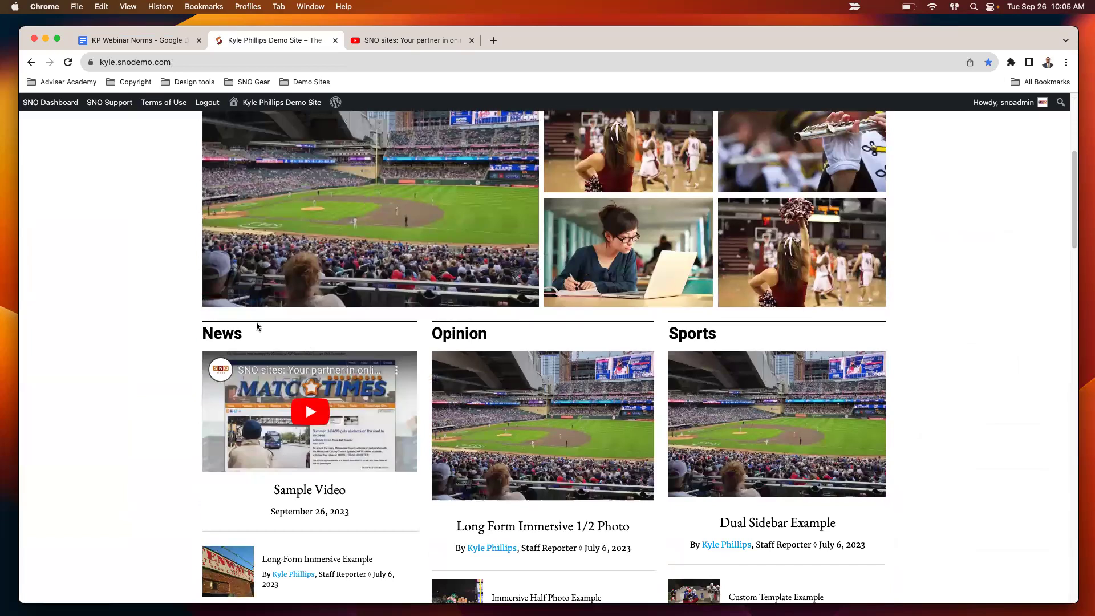
Step: Duplicate the homepage tab, then return to the loaded homepage
scroll(225, 321, up, 2)
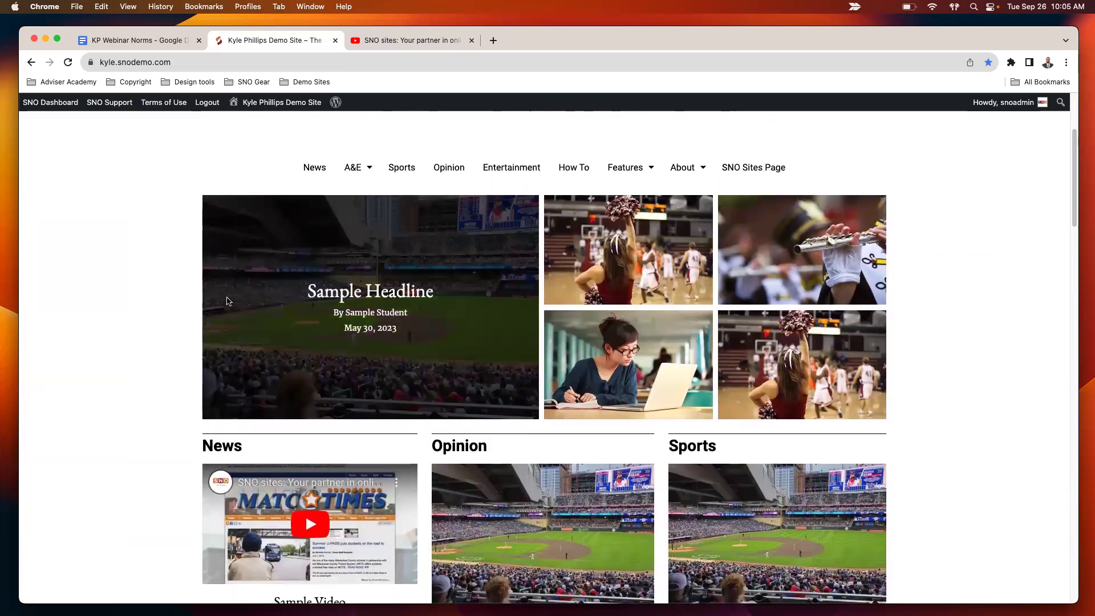
scroll(228, 308, up, 1)
right_click(289, 49)
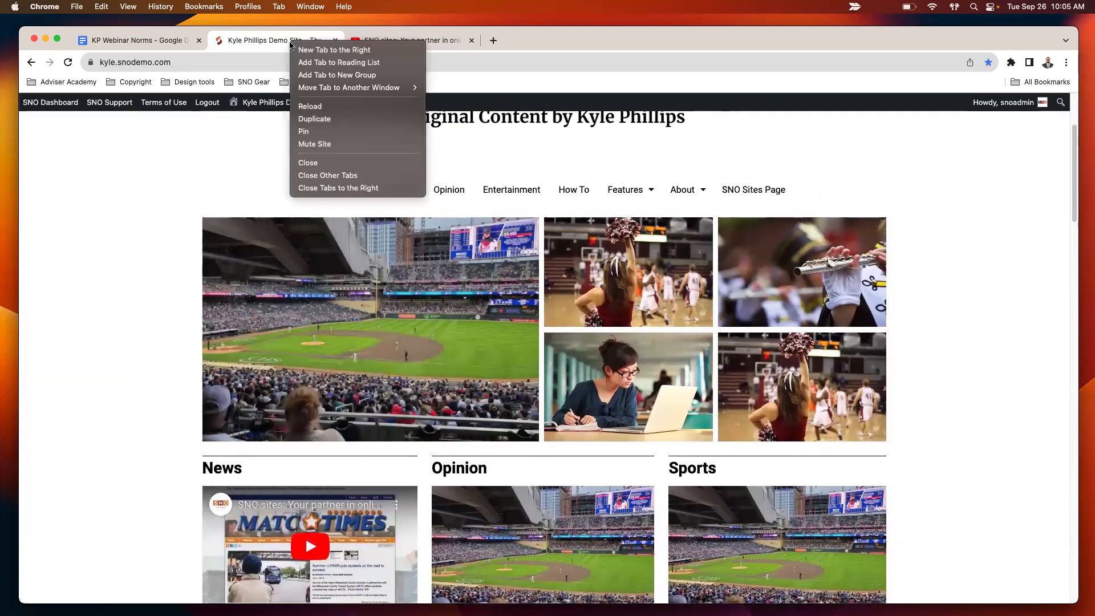
click(344, 118)
click(278, 41)
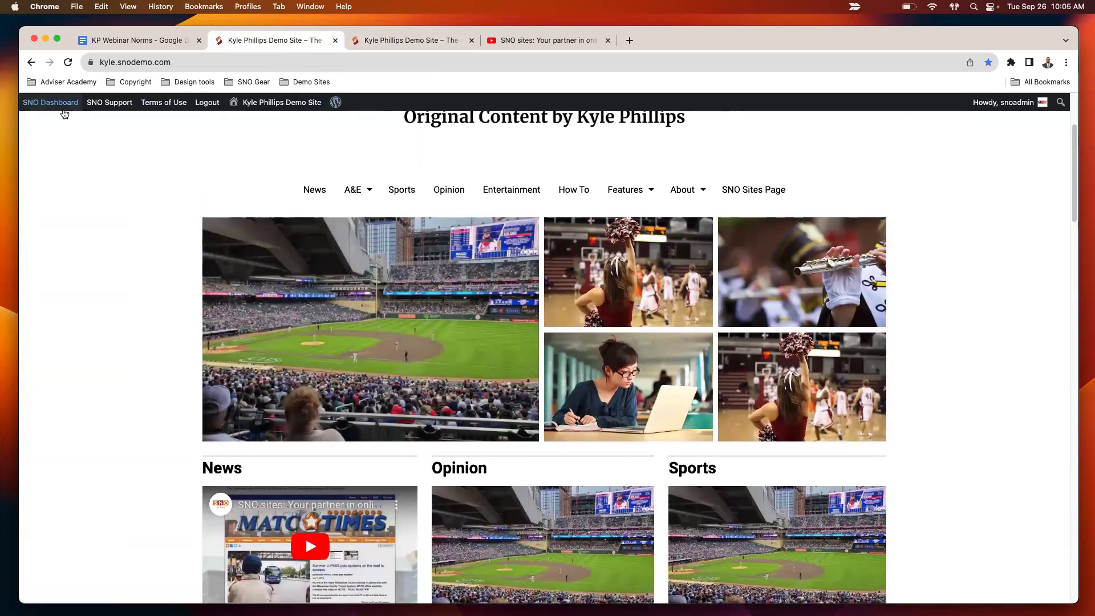
Step: In the Widget Control Panel, add an SNO Embed Code widget to Home Top Center
mouse_move(61, 114)
click(60, 151)
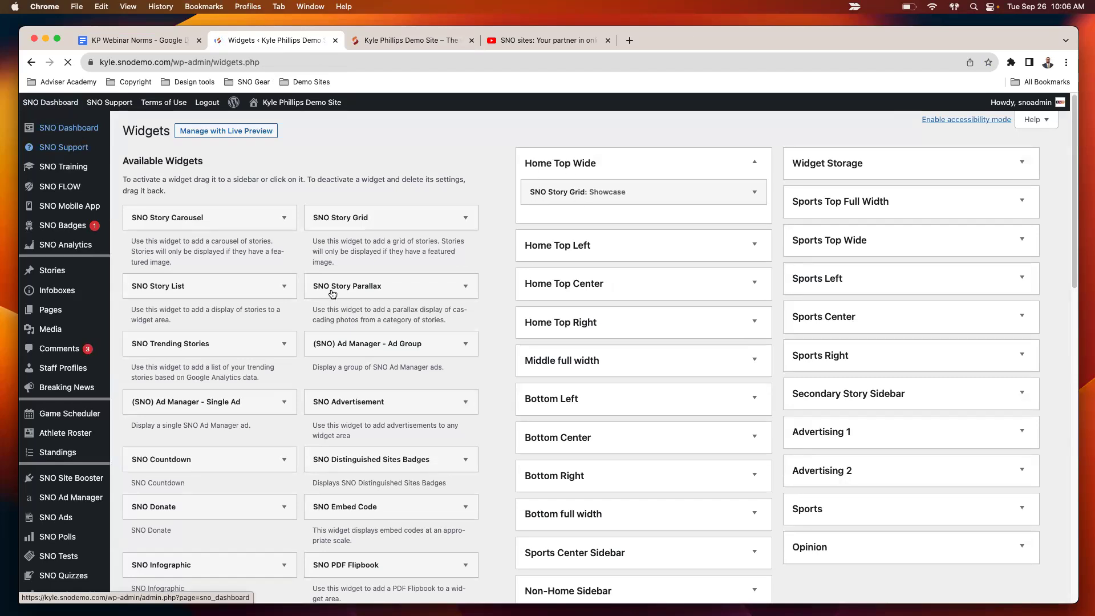
scroll(365, 490, down, 1)
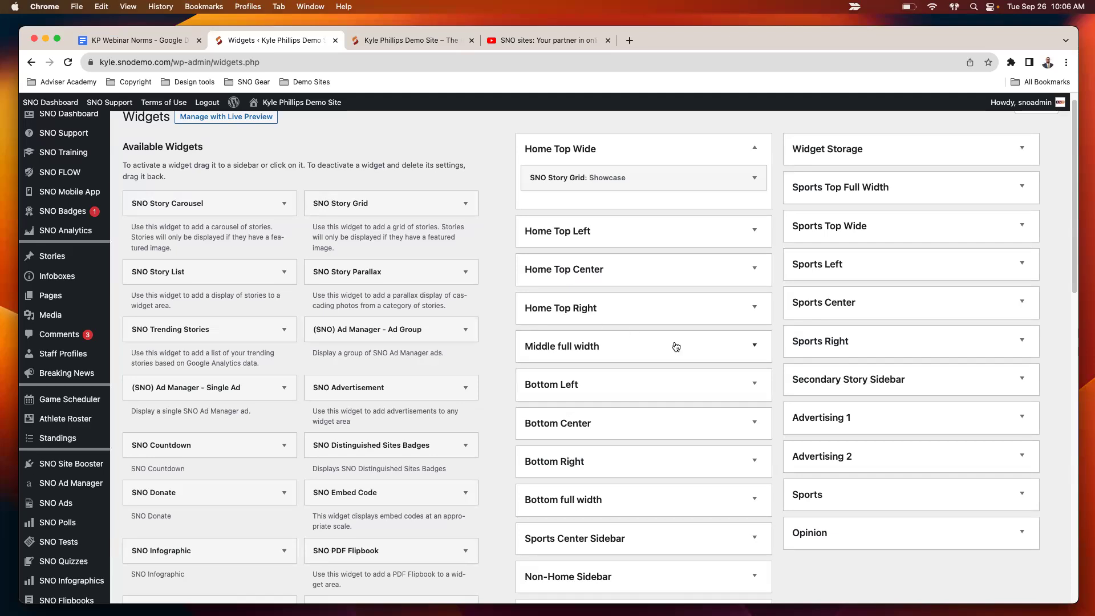
click(754, 269)
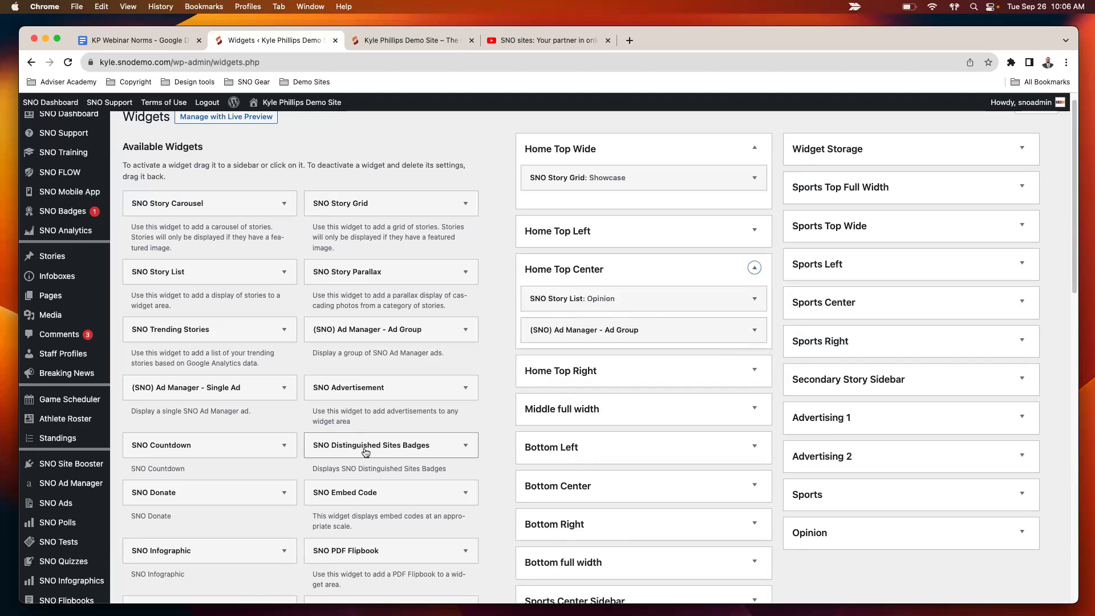
drag(388, 492, 662, 300)
Step: Paste the YouTube iframe code, uncheck Hide Widget, retitle it 'Journalism Hype Video', and save
click(124, 244)
key(super+v)
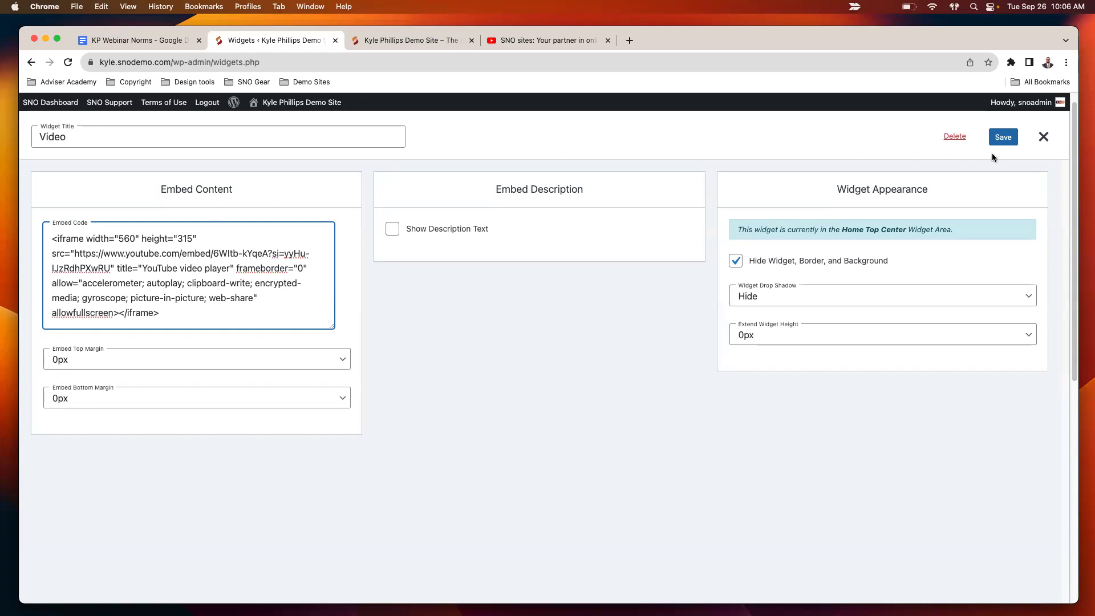
click(737, 261)
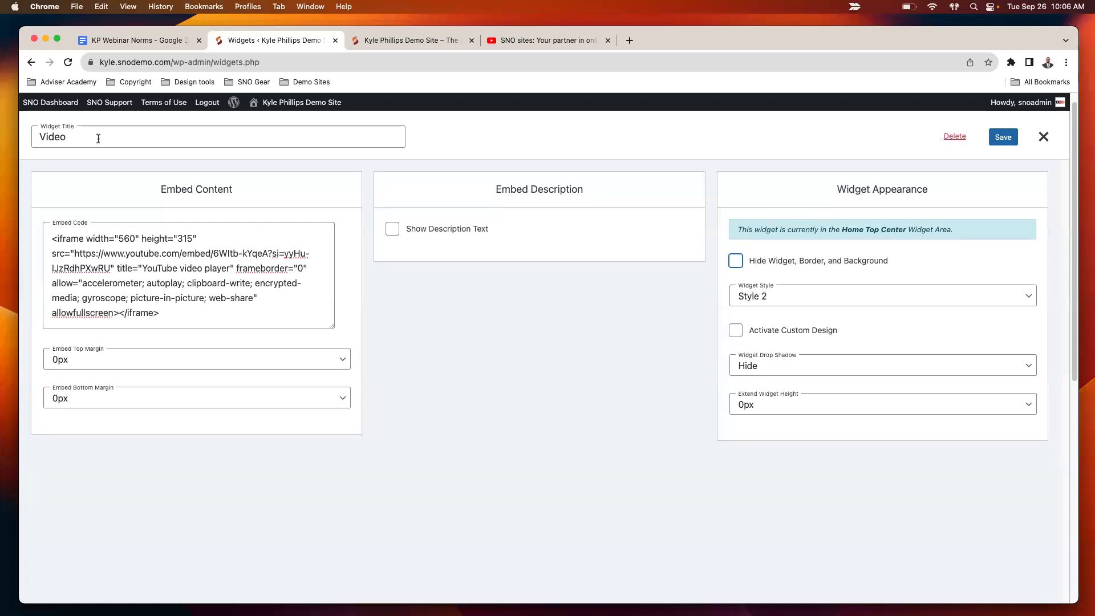
drag(98, 139, 17, 137)
text(H)
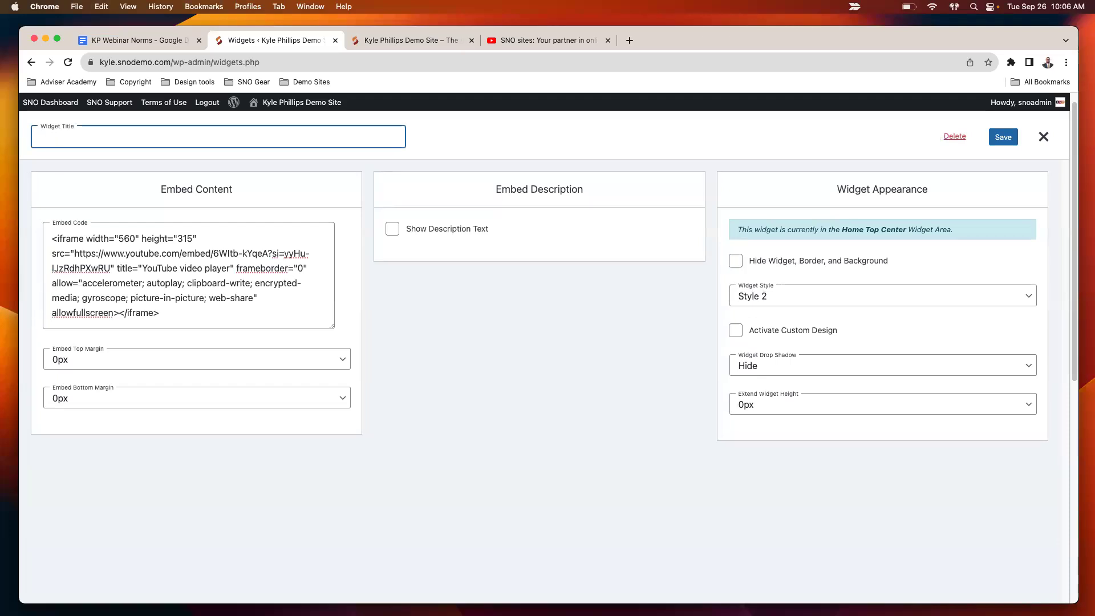
text(Journalism Hype Video)
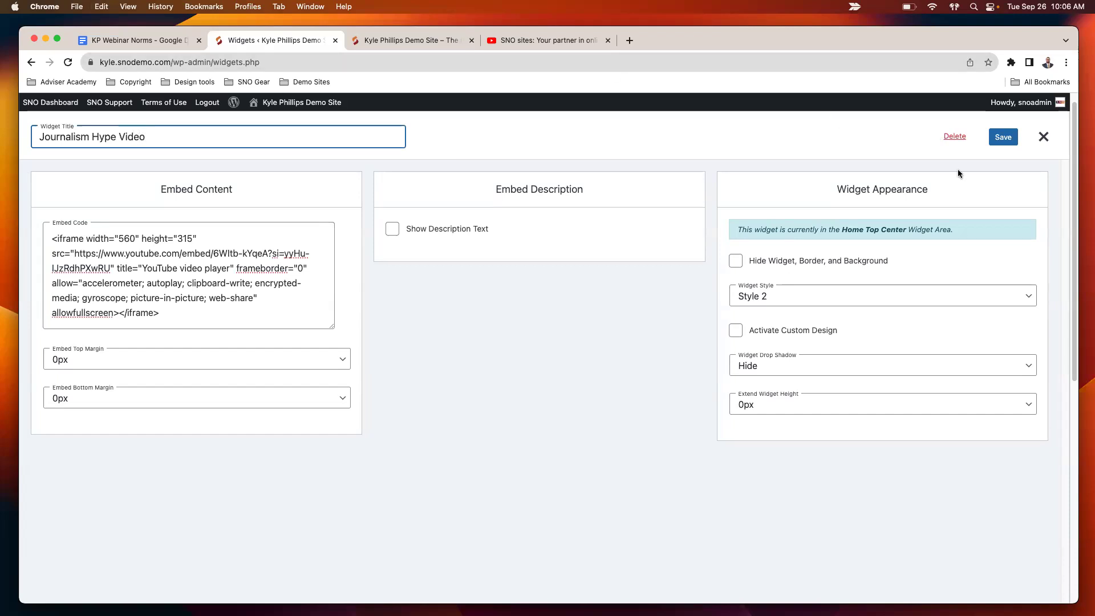
click(1002, 138)
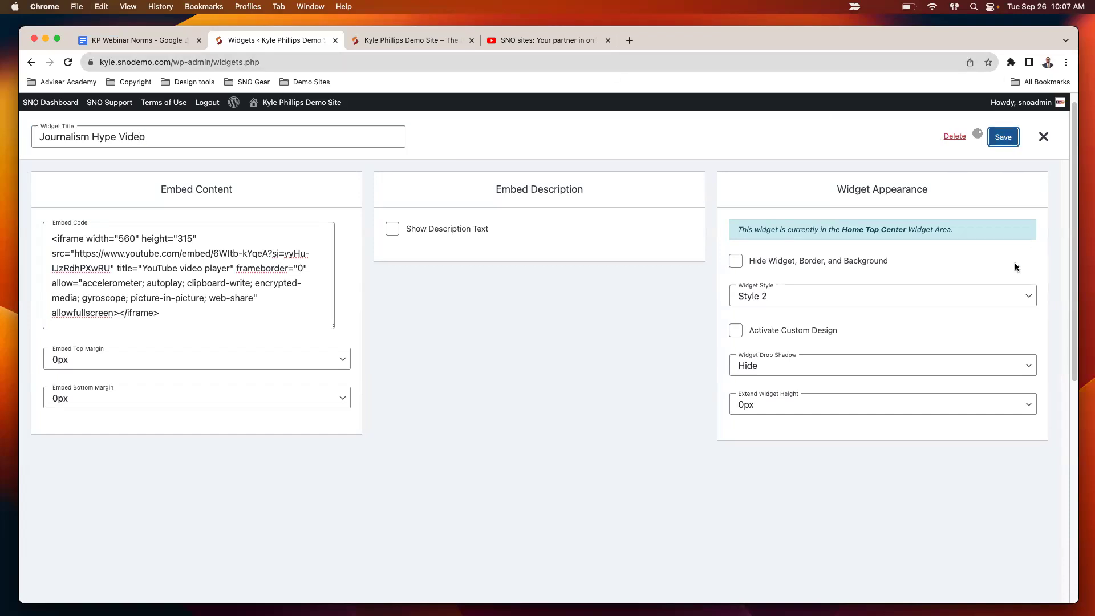
Step: Close the widget editor and reload the homepage to view the new Journalism Hype Video section
click(1044, 136)
click(396, 41)
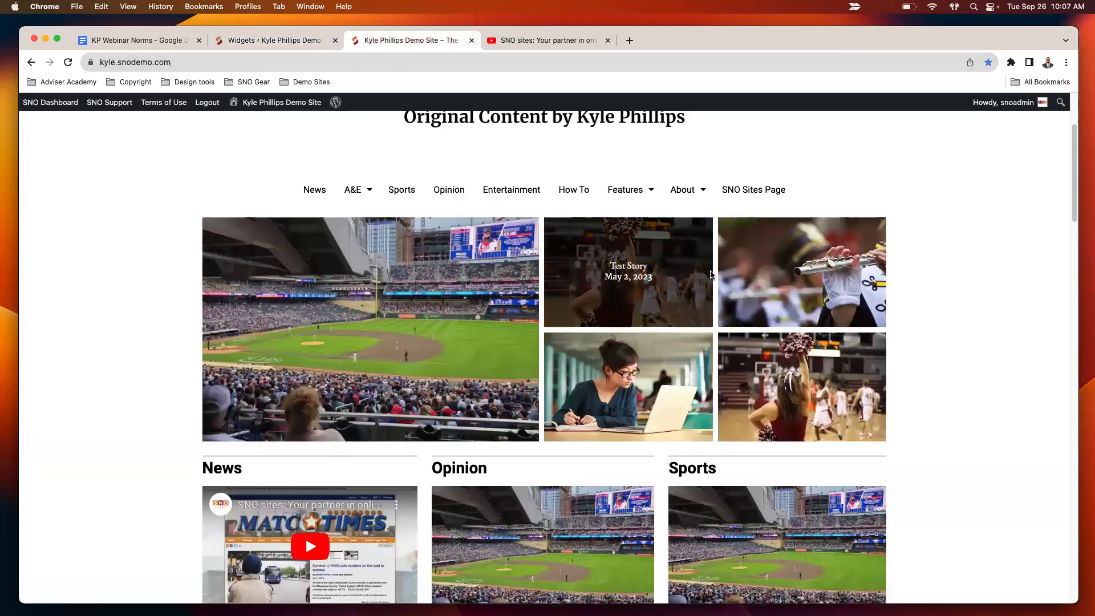
key(super+r)
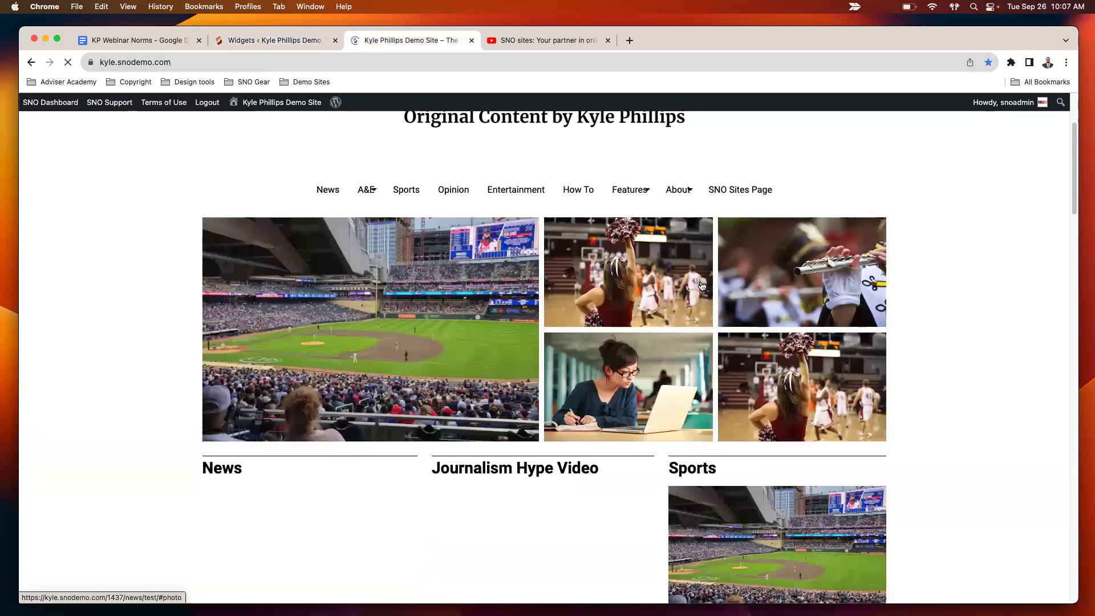
scroll(727, 405, down, 2)
scroll(727, 405, down, 2)
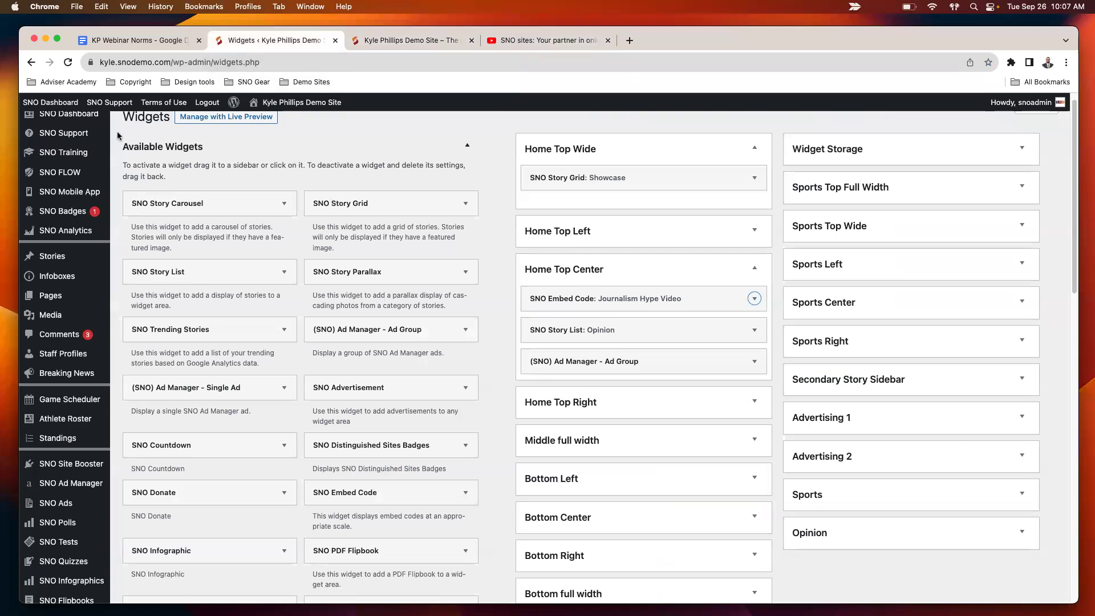
click(633, 299)
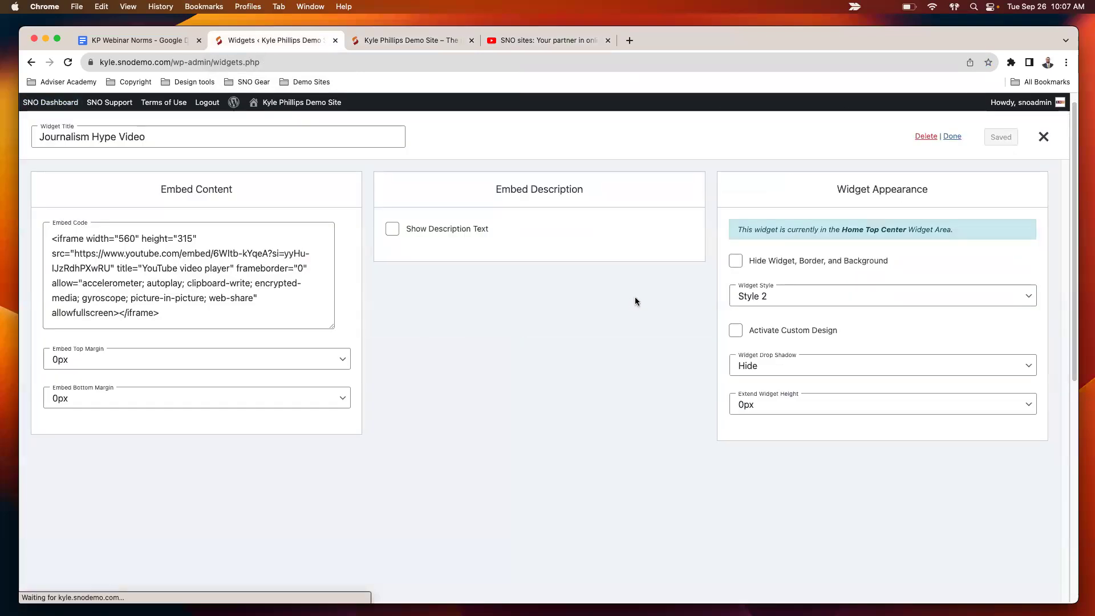
drag(171, 314, 34, 231)
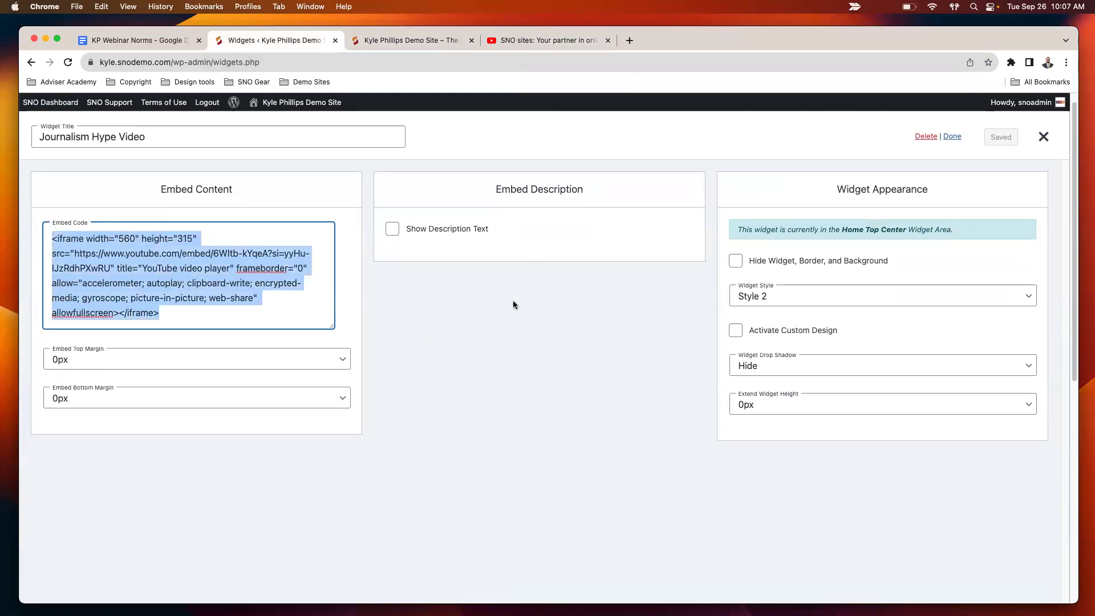
click(489, 317)
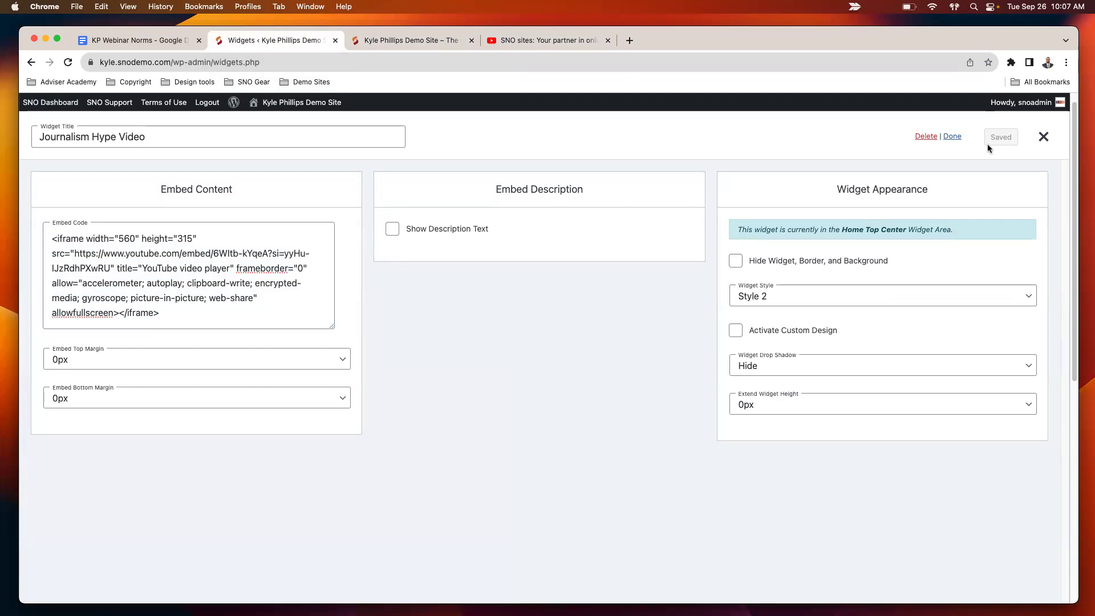
click(1043, 138)
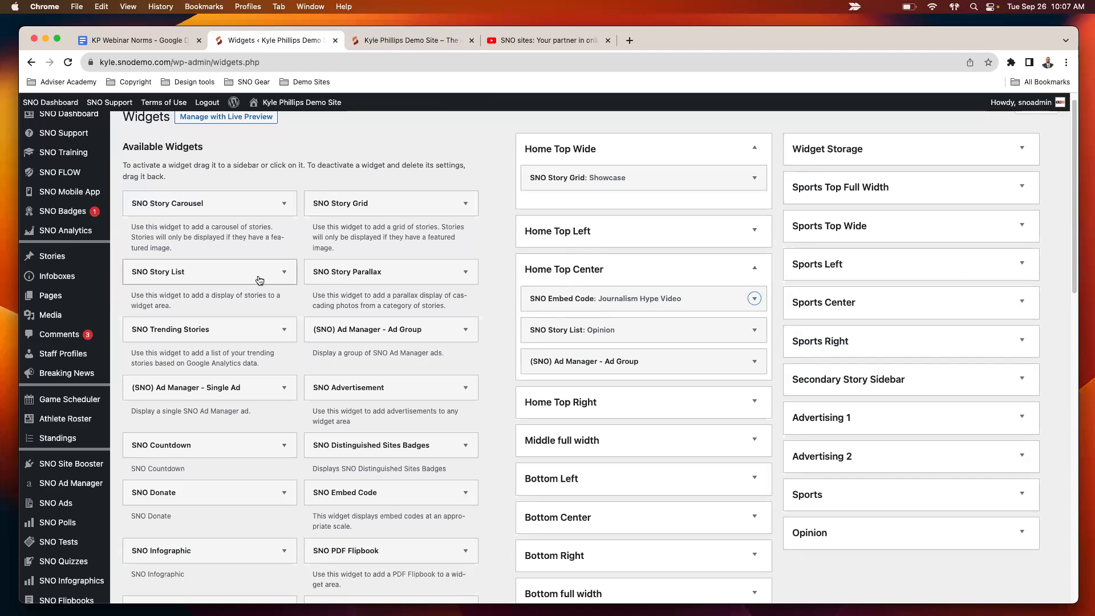
Step: Drop the SNO Photo Gallery widget into Home Top Right to show Recently Added Photos
scroll(299, 270, down, 4)
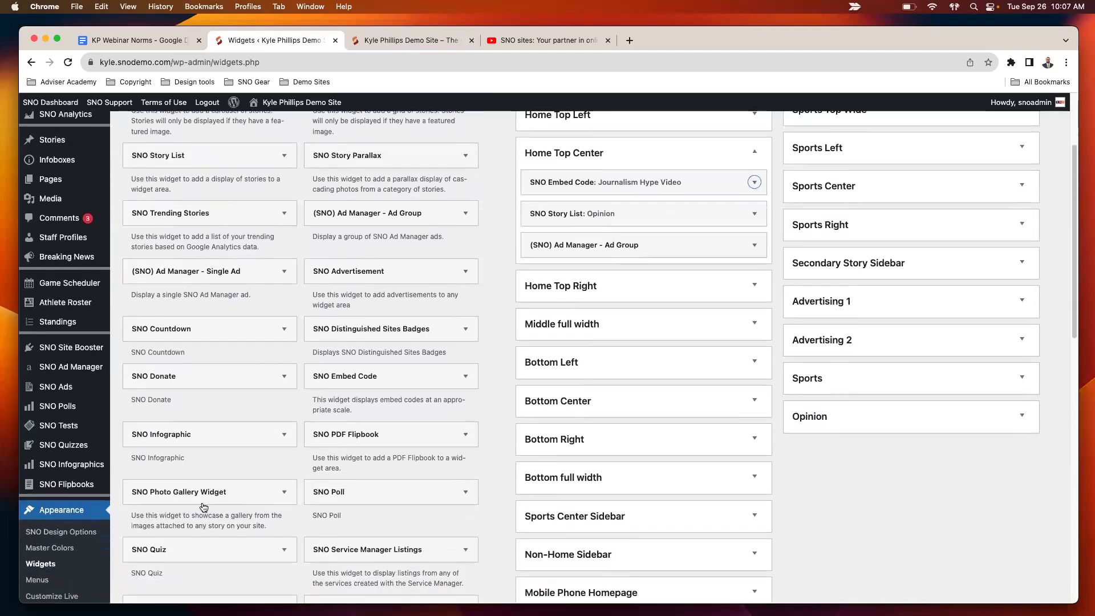
click(756, 289)
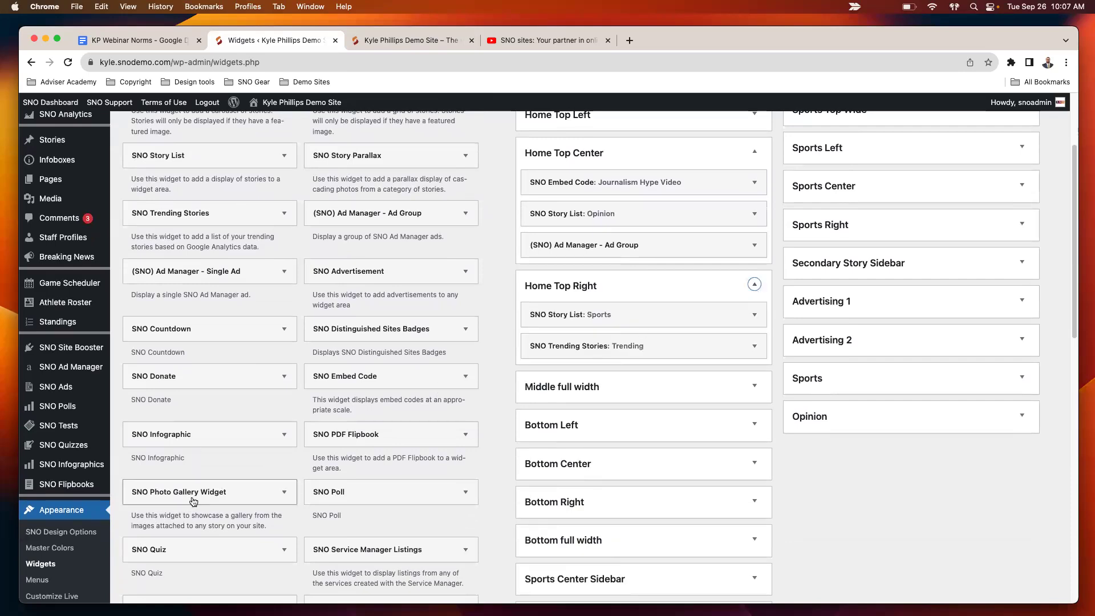
drag(191, 502, 609, 314)
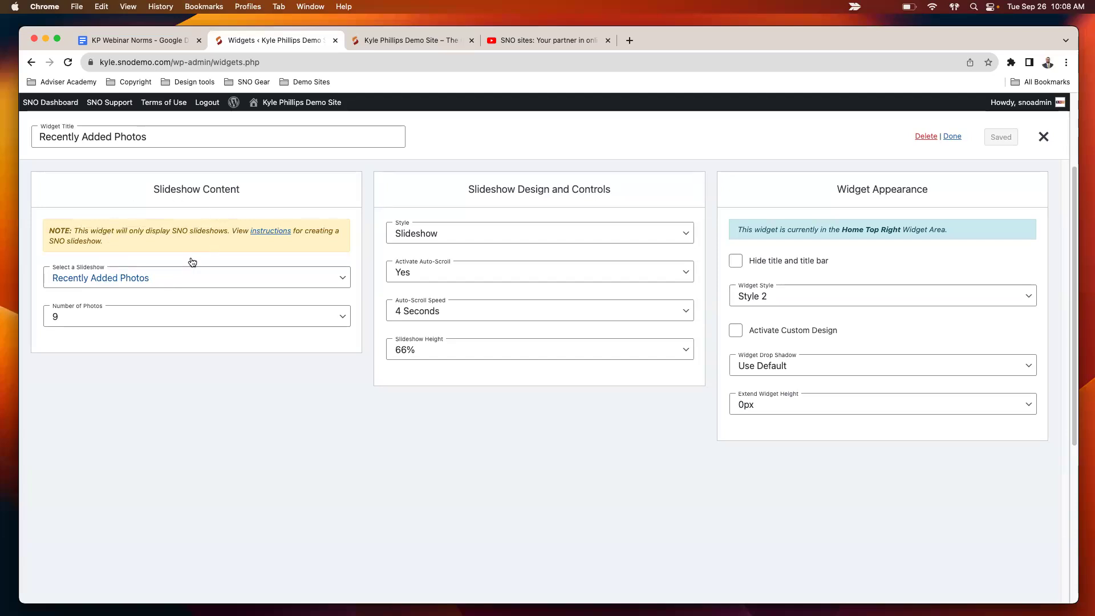
Step: Cycle the homepage slideshow back to the graduates photo, then return to the Widgets page
click(1043, 137)
click(400, 37)
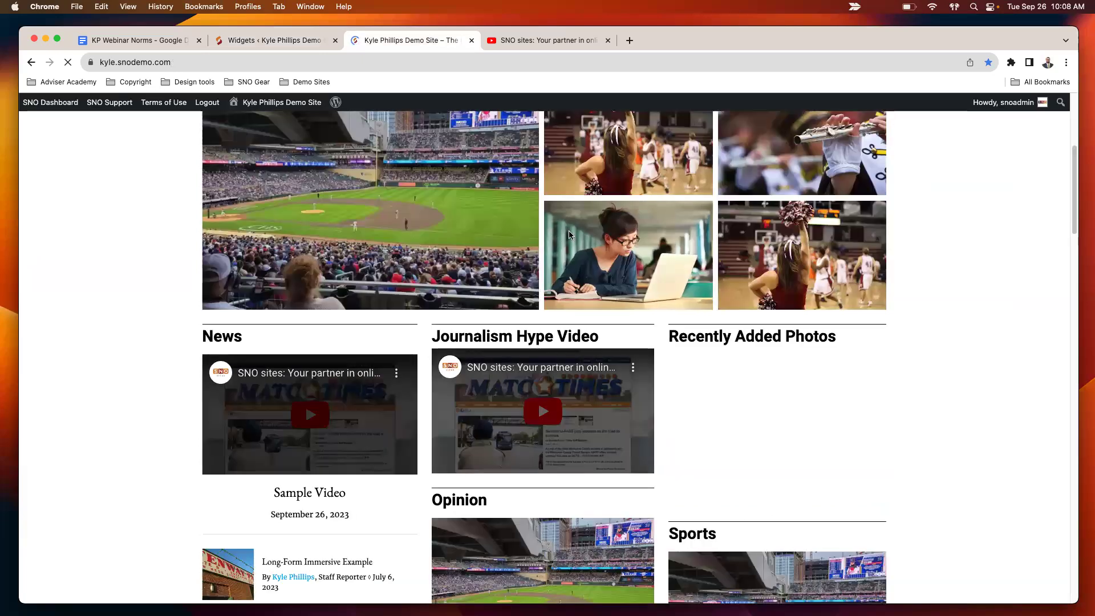
click(873, 429)
click(873, 431)
click(875, 431)
click(875, 431)
click(875, 431)
click(874, 431)
click(874, 431)
click(875, 431)
click(874, 431)
click(874, 431)
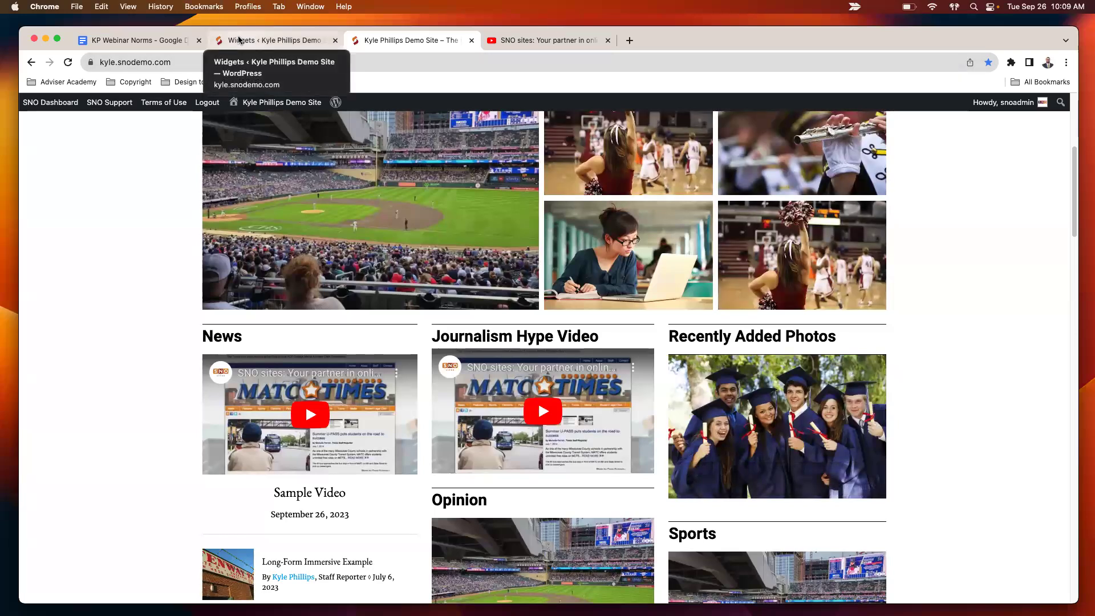
mouse_move(793, 410)
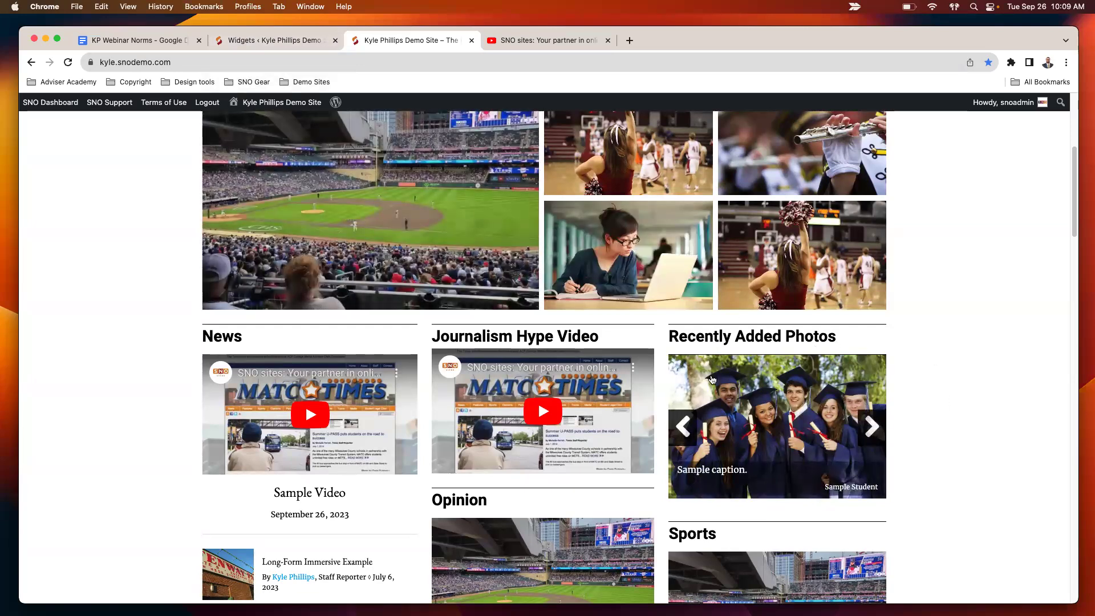
key(ctrl+shift+Tab)
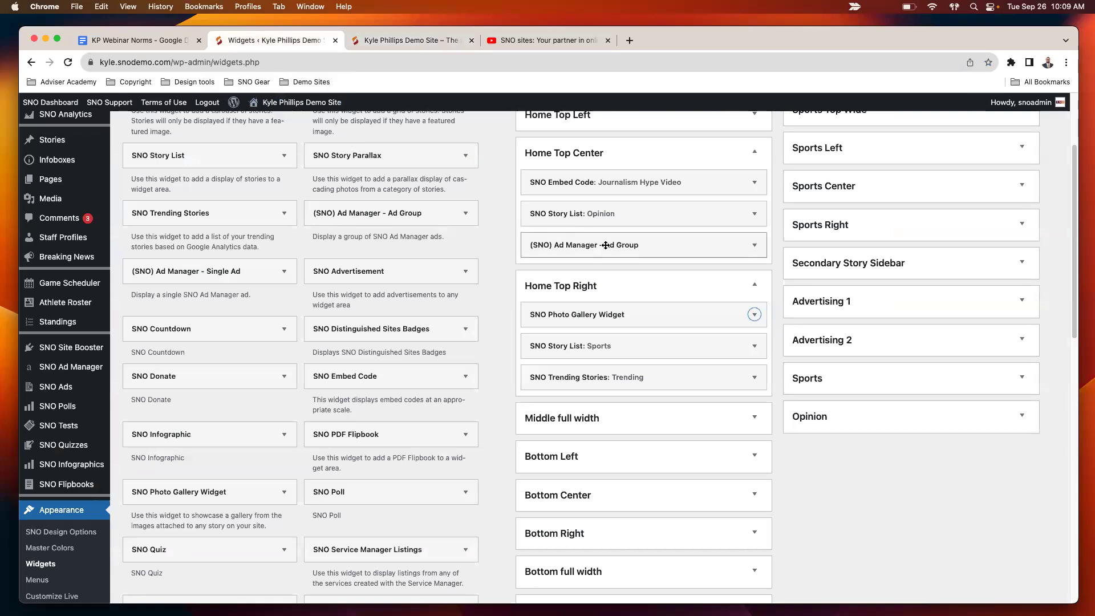
Step: Switch the Photo Gallery widget's slideshow to Sample Gallery and save it
click(623, 317)
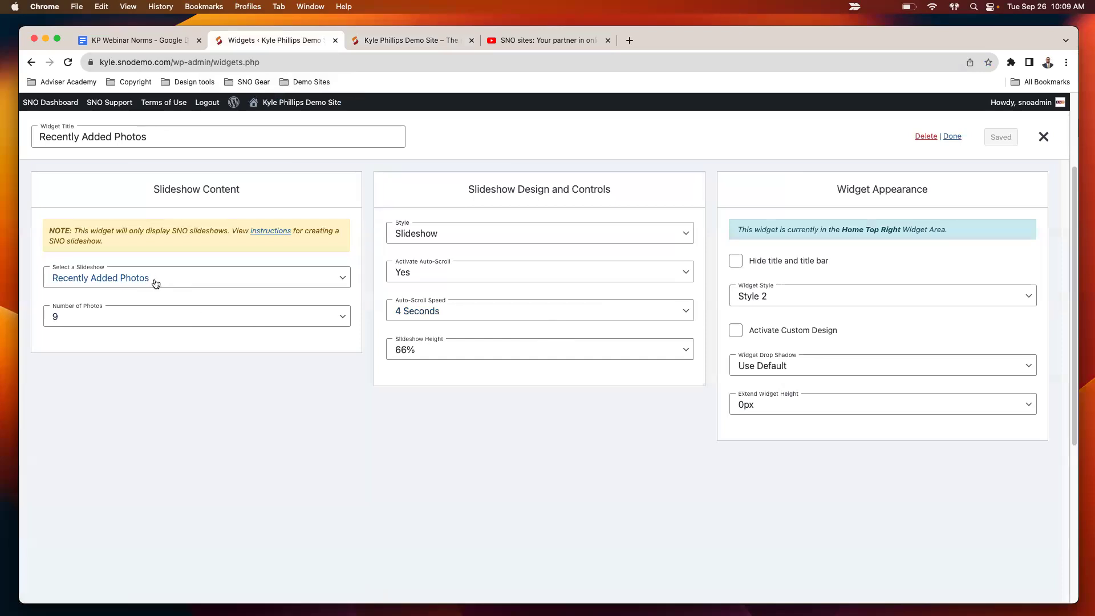
click(155, 283)
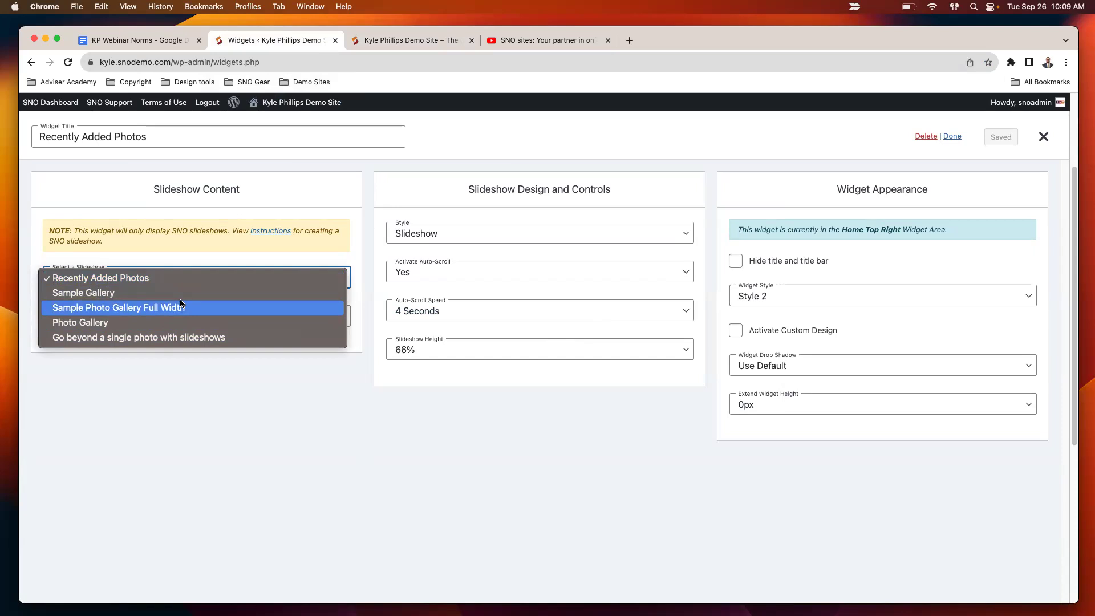
key(Up)
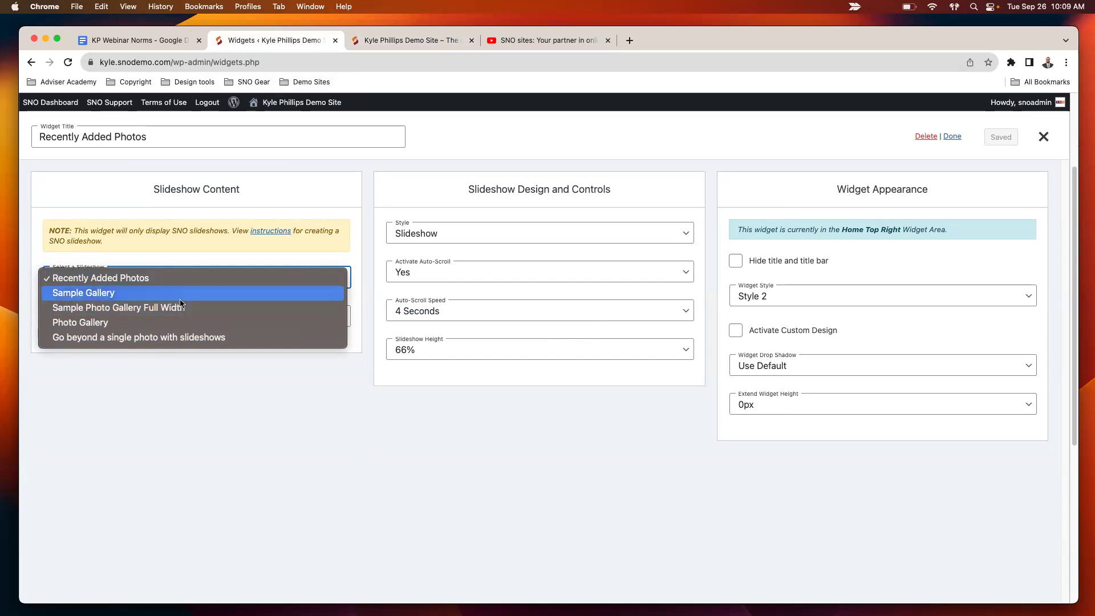
click(131, 294)
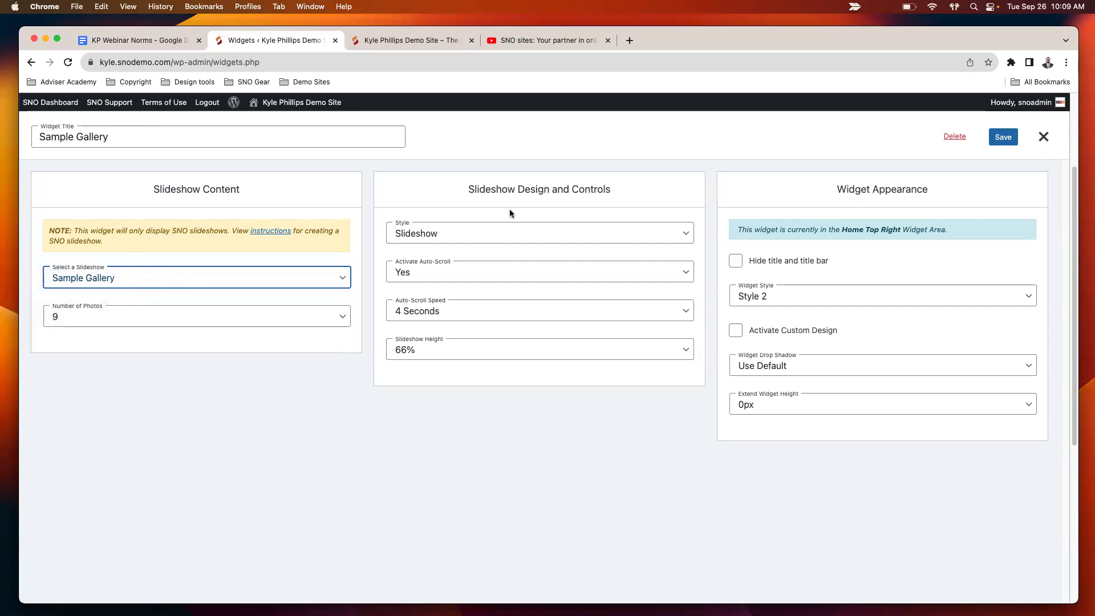
click(1003, 137)
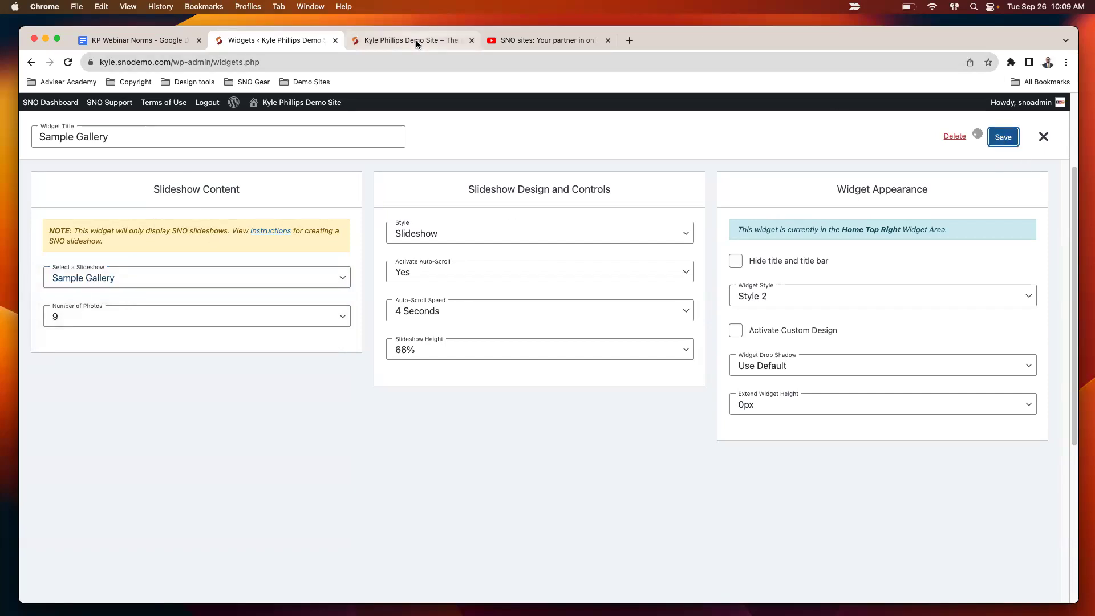
click(124, 136)
Step: Retitle the slideshow widget to 'Football Photos'
drag(124, 136, 28, 139)
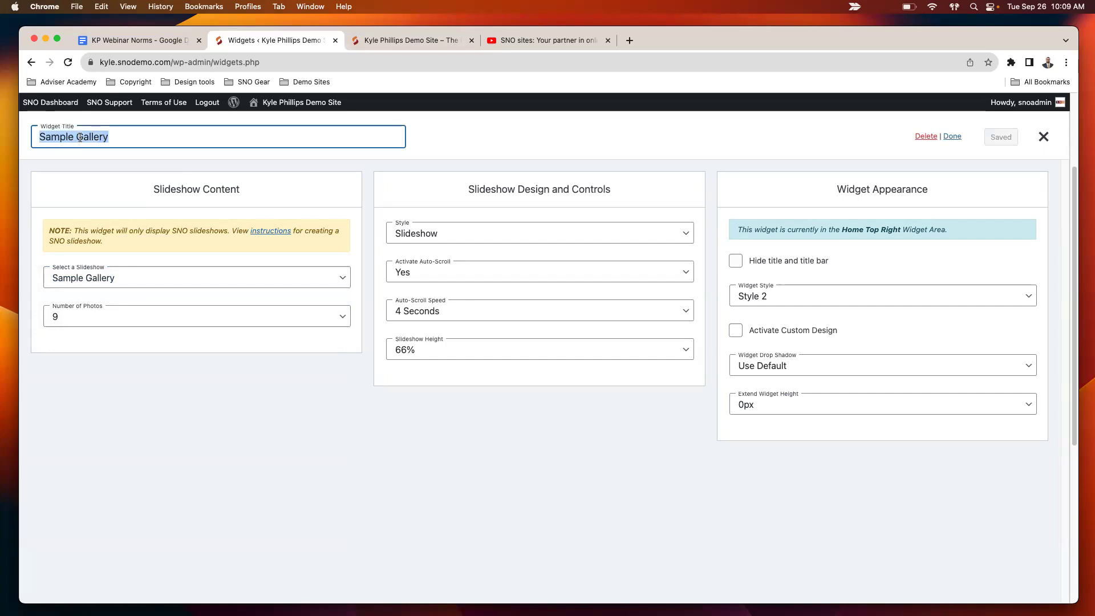
click(124, 137)
drag(133, 137, 19, 135)
text(Football Photos)
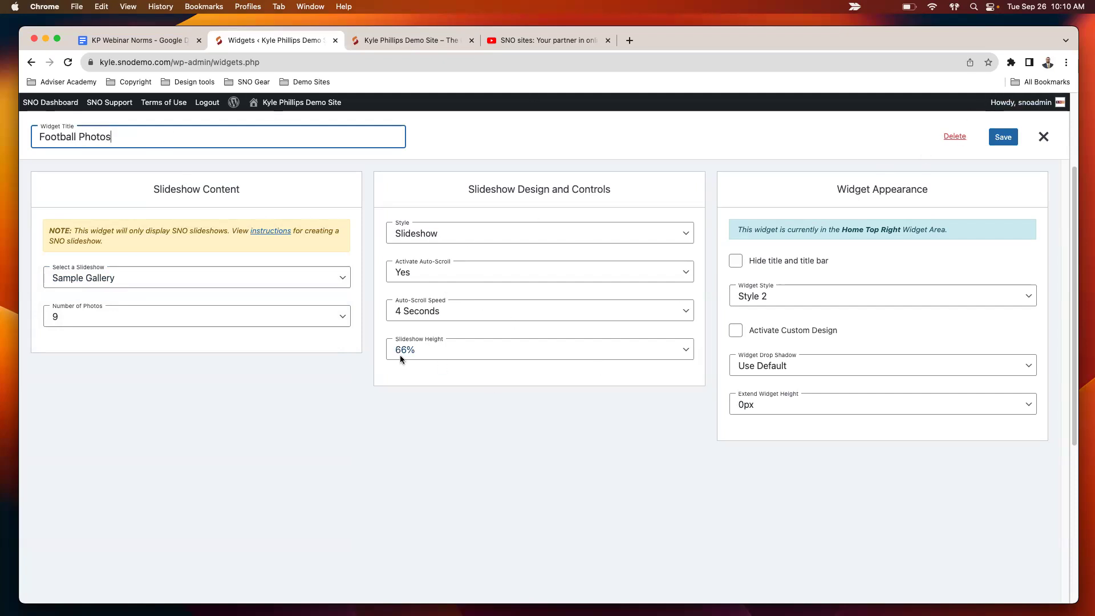
Step: Keep 4-second auto-scroll, 66% height and plain Slideshow style, and save the widget
click(471, 310)
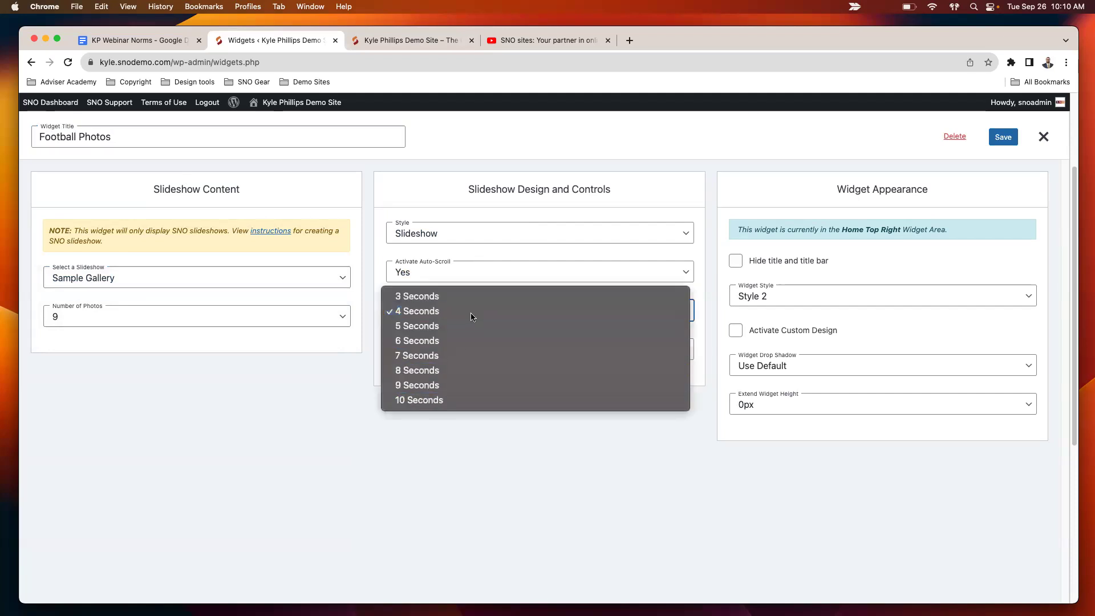
click(470, 313)
click(477, 355)
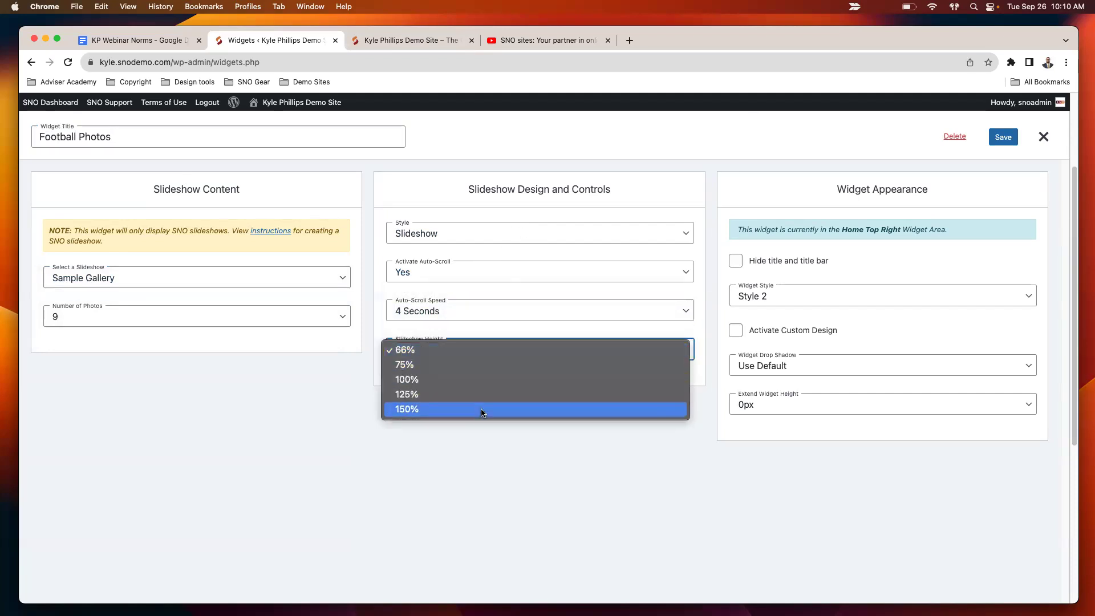
click(514, 348)
click(488, 276)
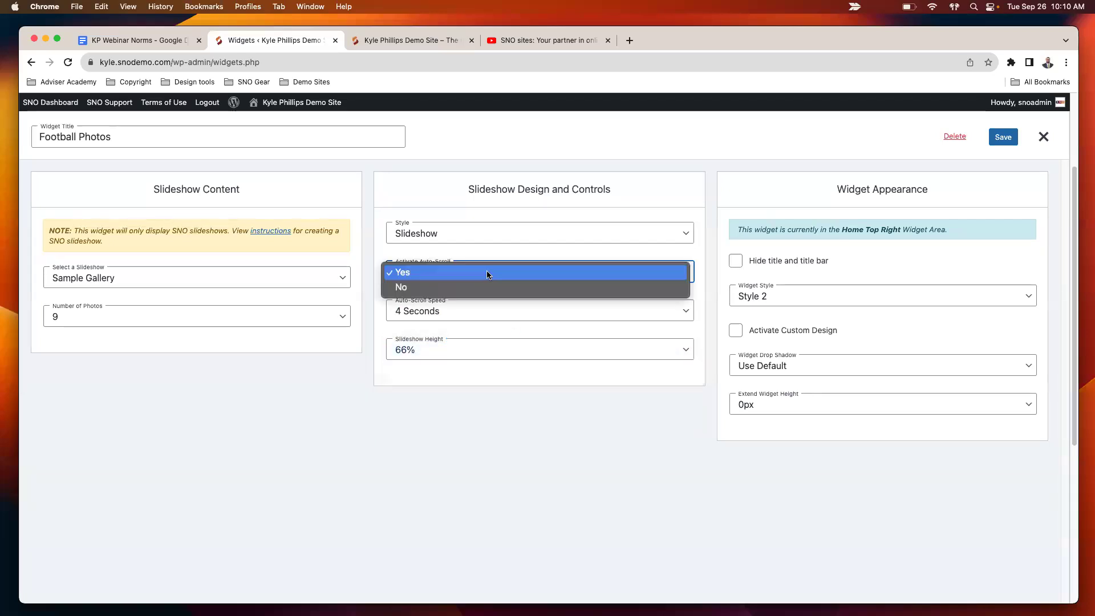
click(488, 274)
click(530, 236)
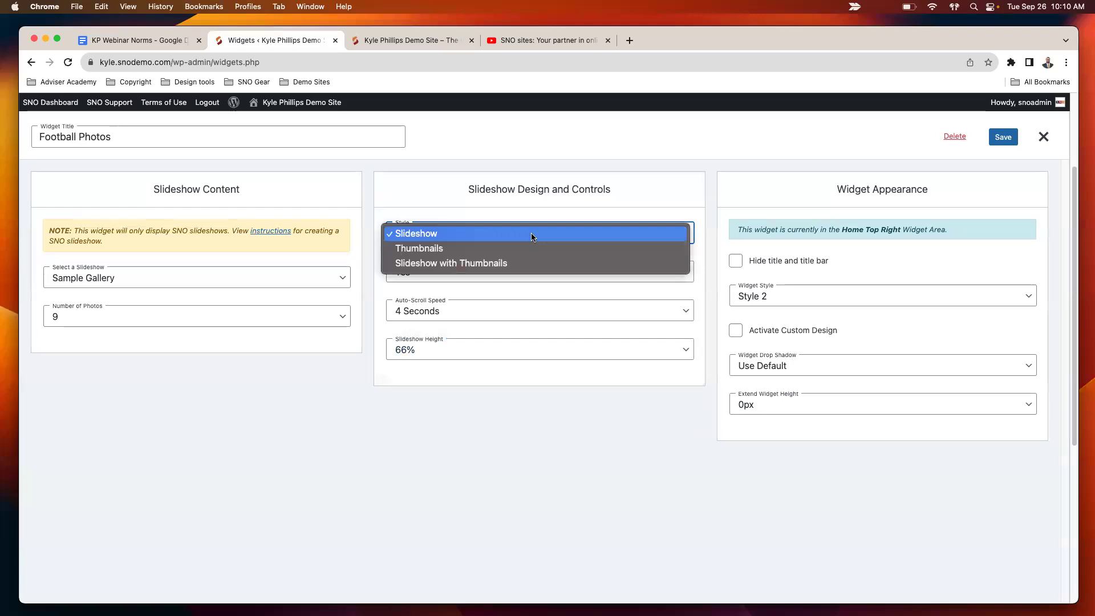
click(502, 262)
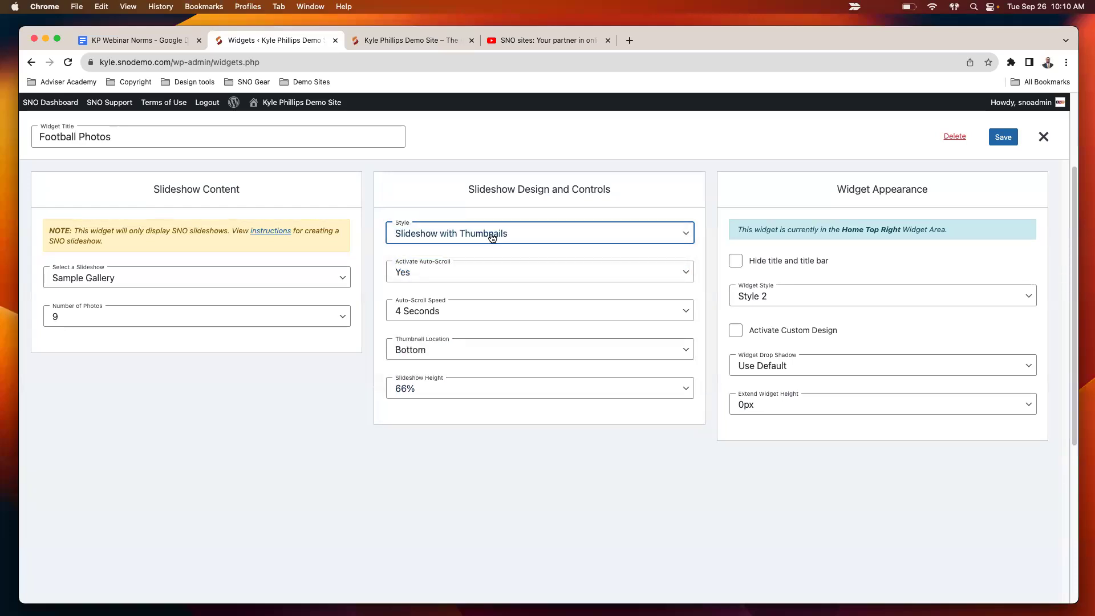
click(492, 238)
click(562, 205)
click(1004, 138)
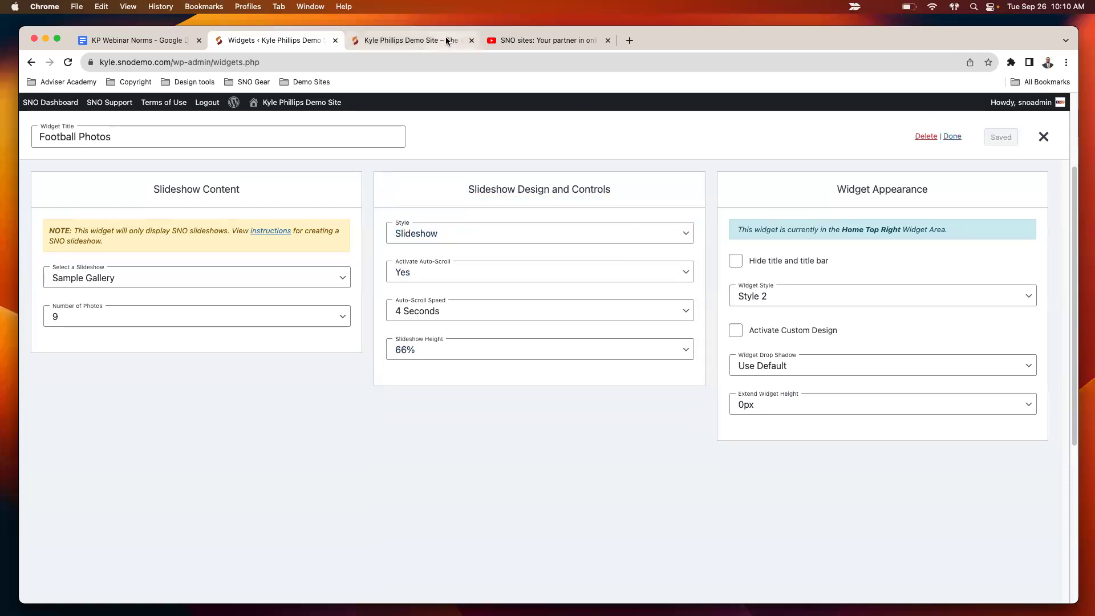
click(411, 40)
Step: Reload the homepage and step the Football Photos slideshow through to the flute photo
key(super+r)
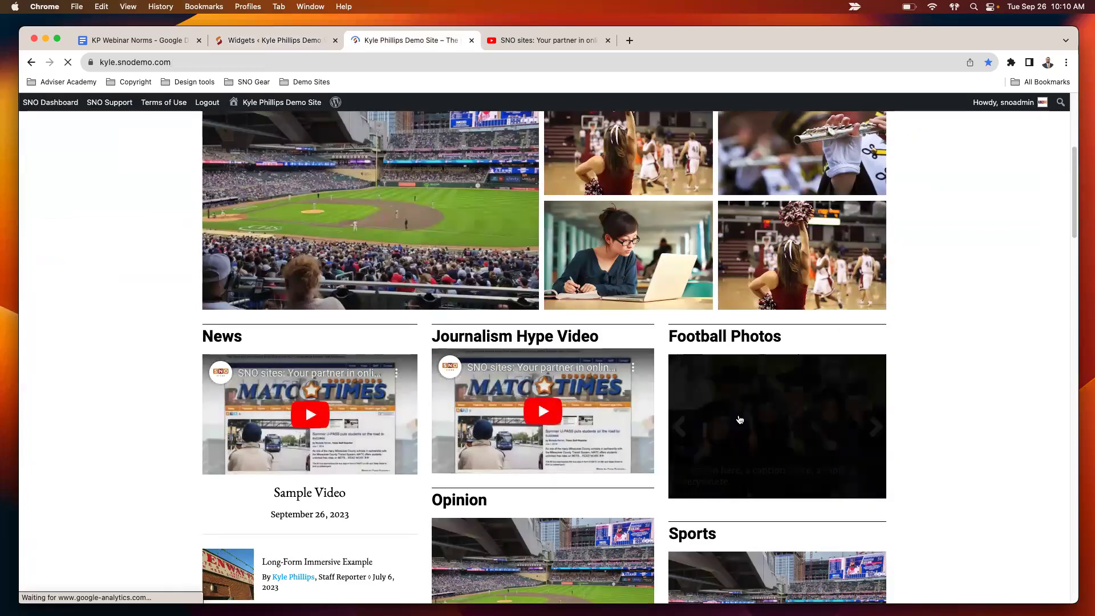
click(872, 427)
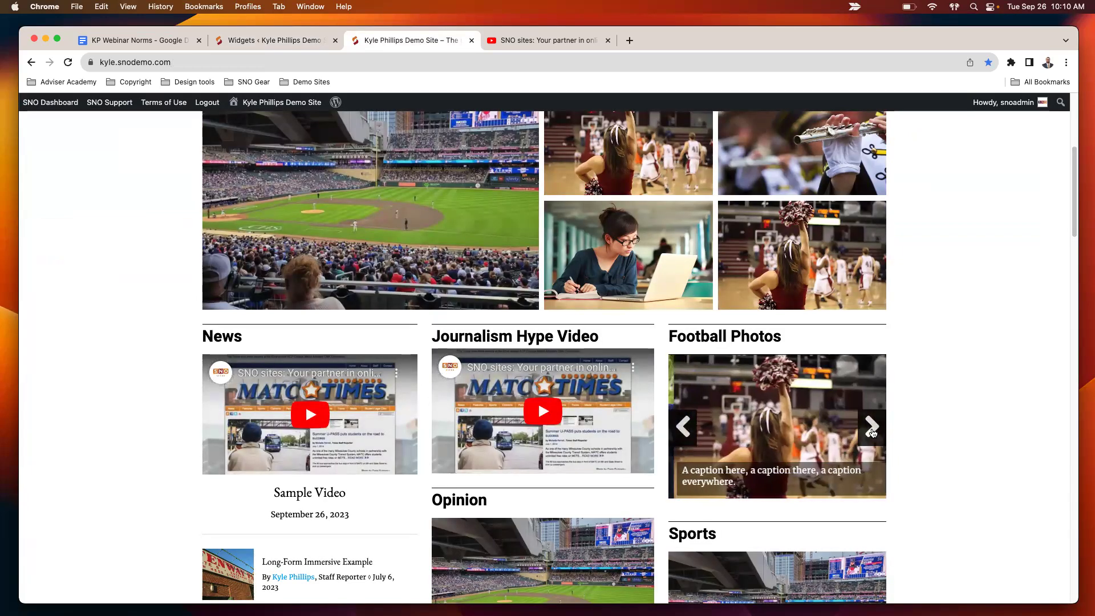
click(871, 431)
click(872, 428)
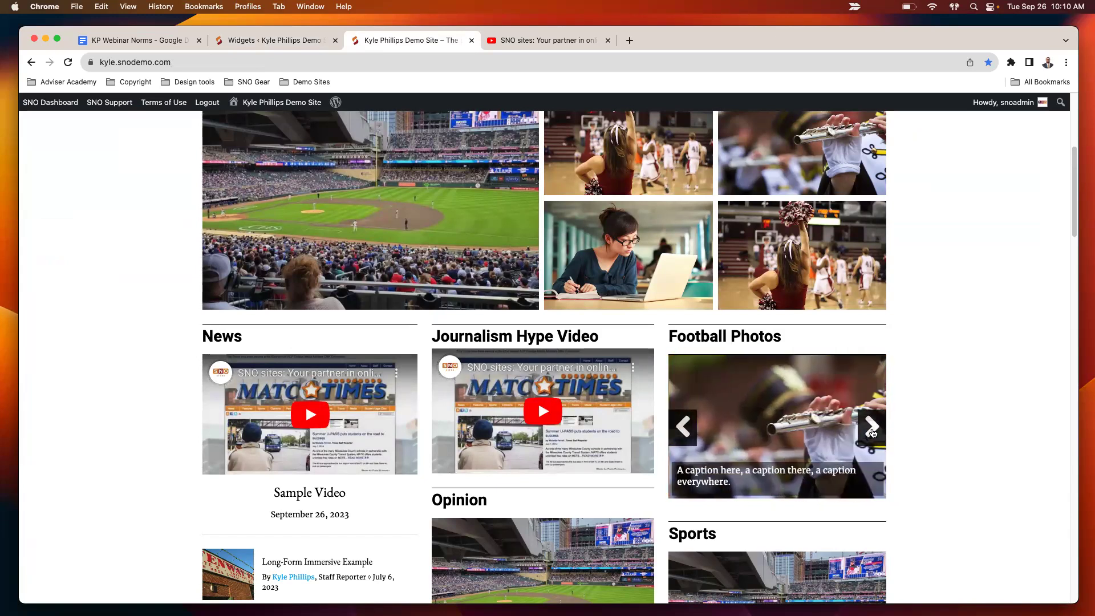
click(871, 431)
click(871, 432)
click(871, 432)
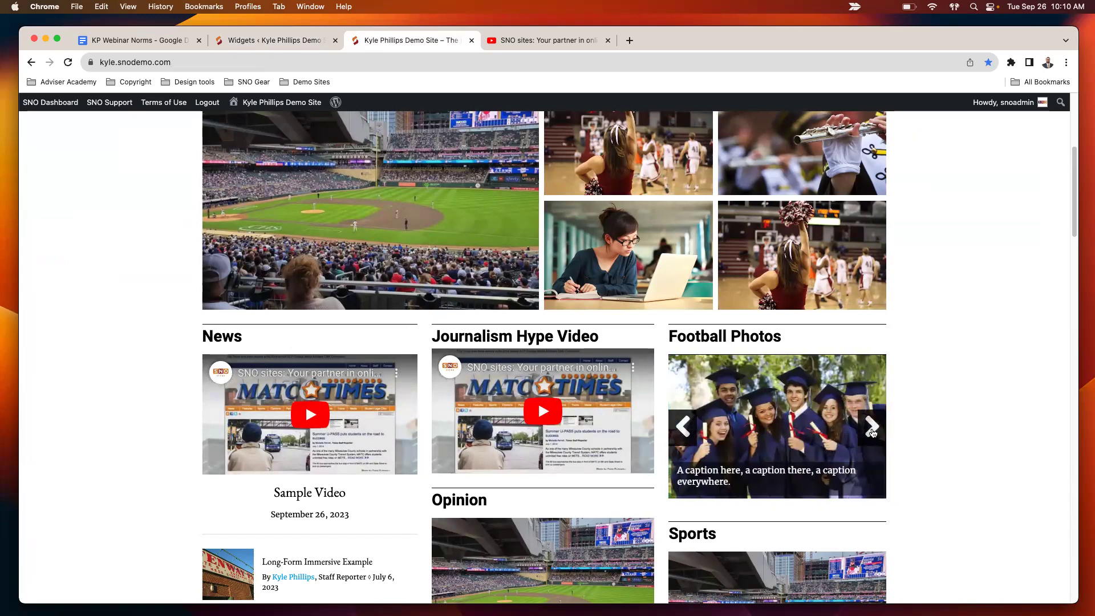
click(871, 431)
click(871, 431)
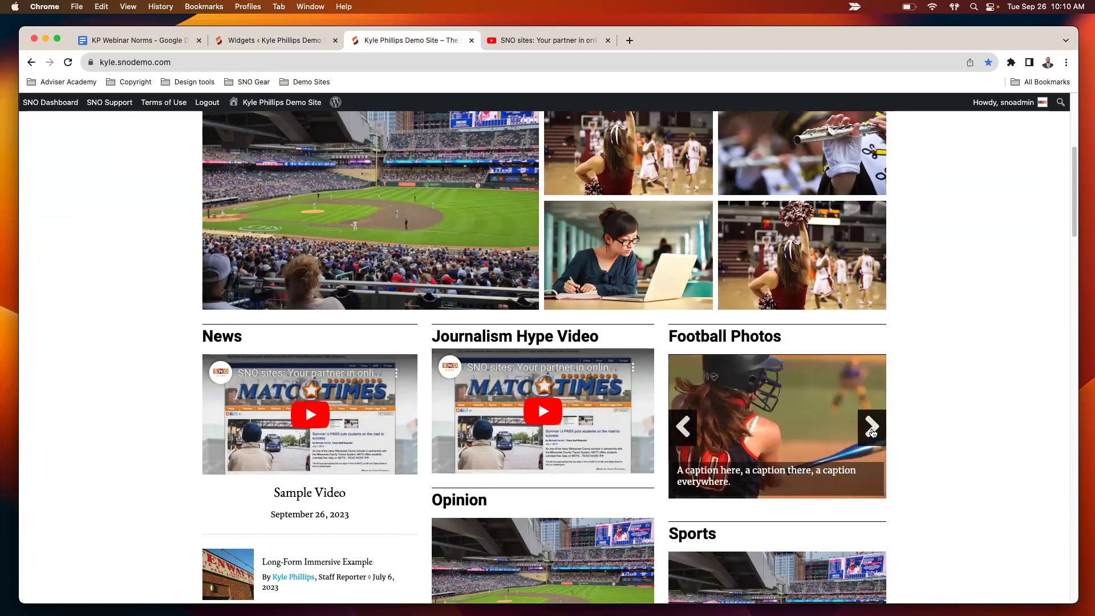
click(871, 432)
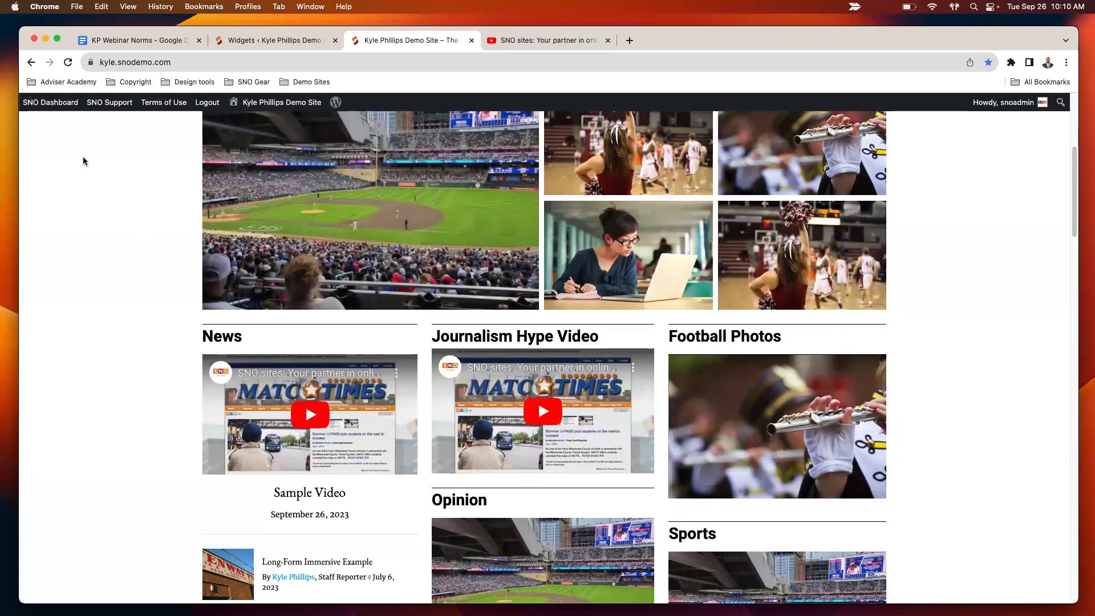
click(61, 121)
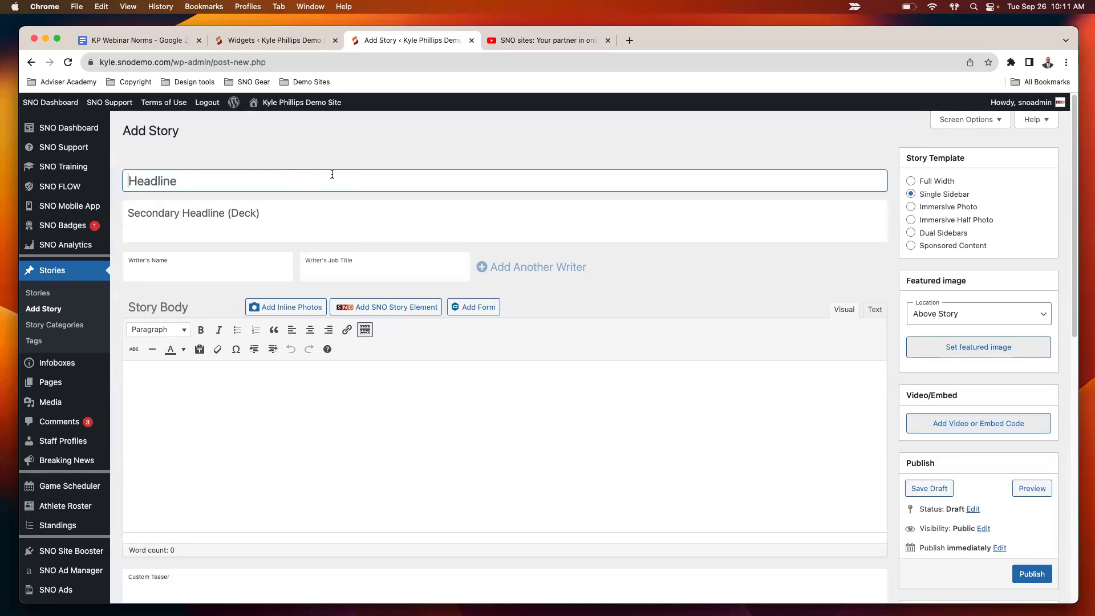
Step: Title the new story 'Photo of the Day' with featured image location Slideshow of Attached Images
text(Photo of the Day)
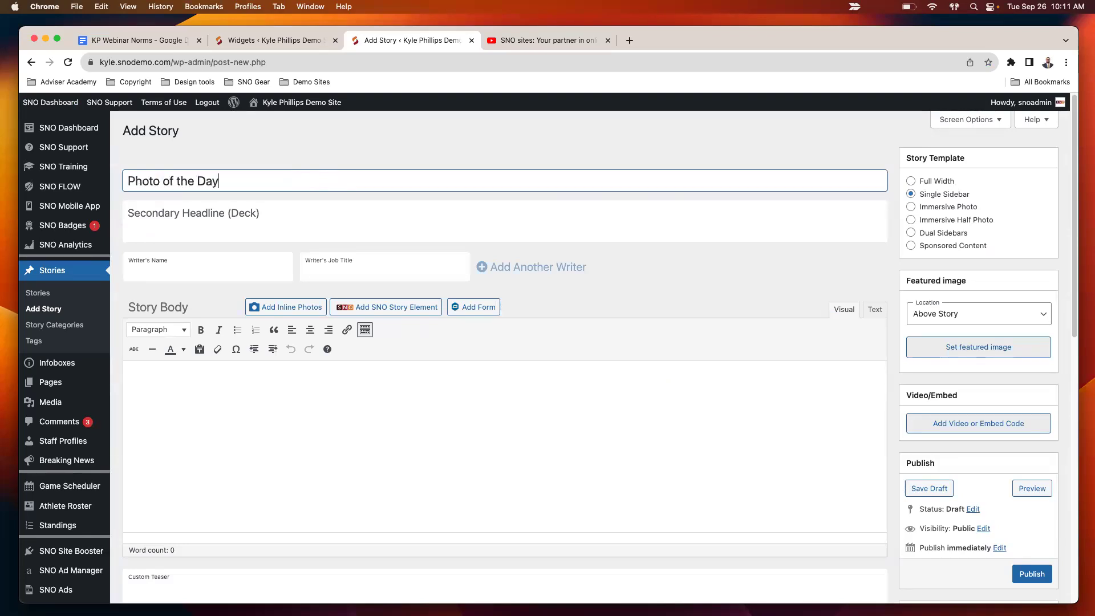
click(514, 482)
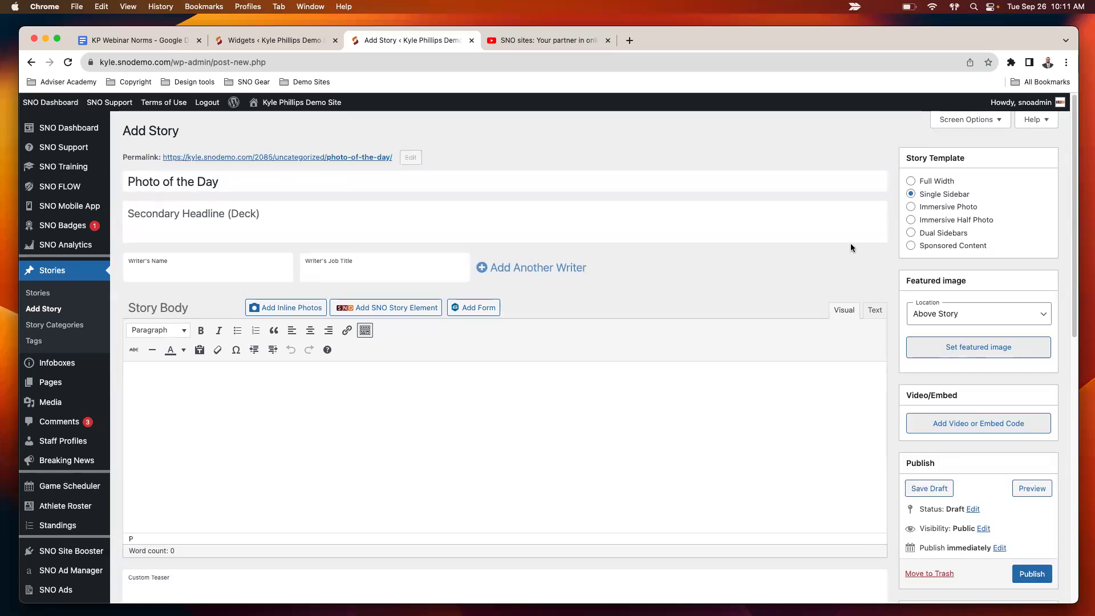
click(982, 319)
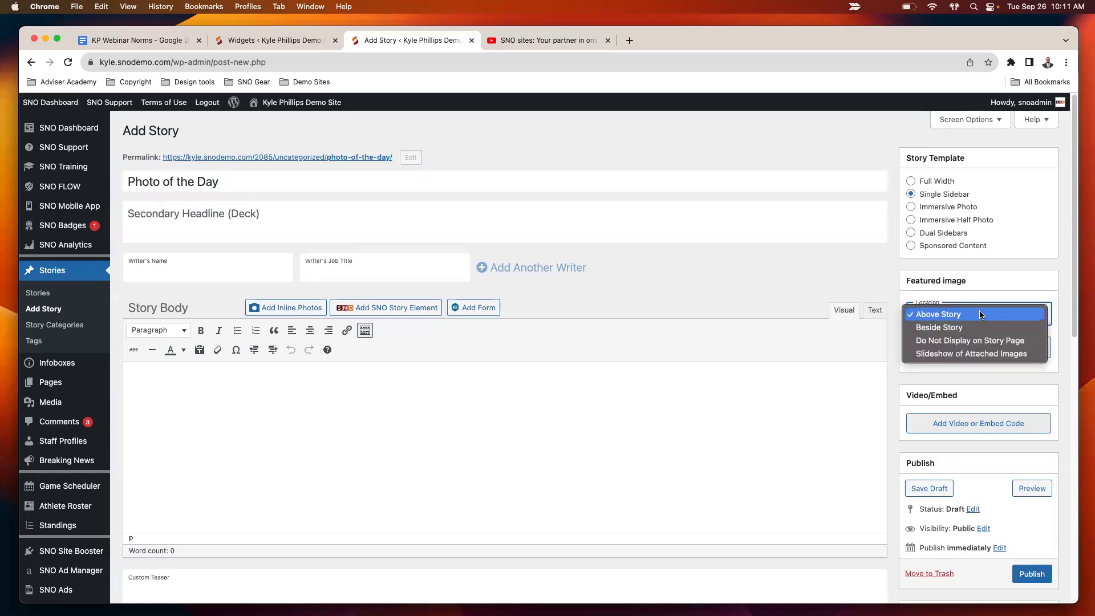
click(943, 353)
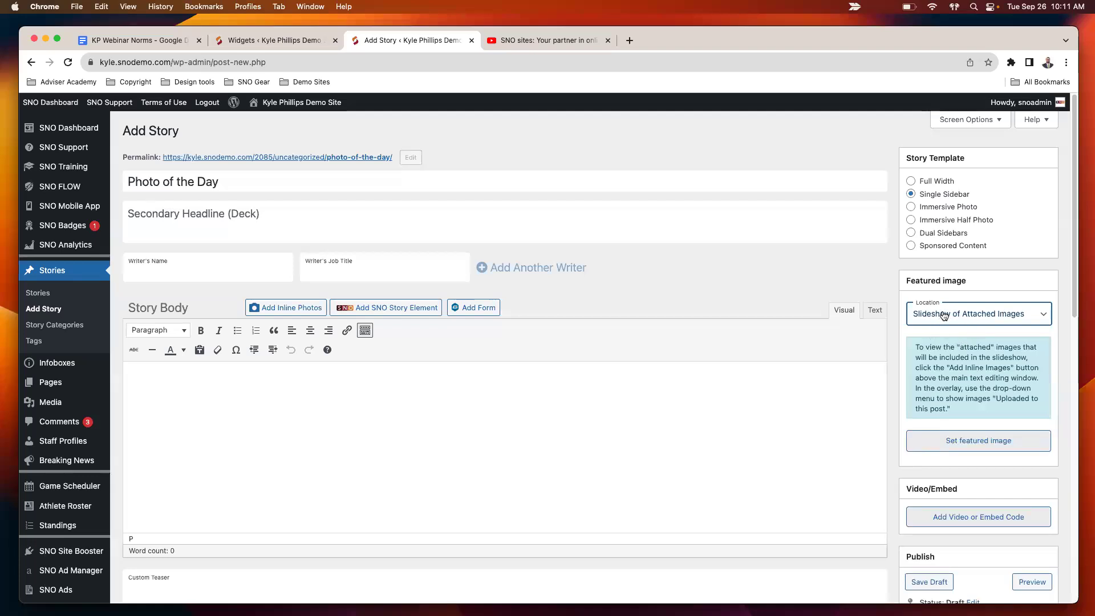
click(969, 440)
Step: Upload Downtown Des Moines, Golden Gate Bridge, Hawkeye B1G Champs and Iowa Barn from KNP Photos
click(88, 152)
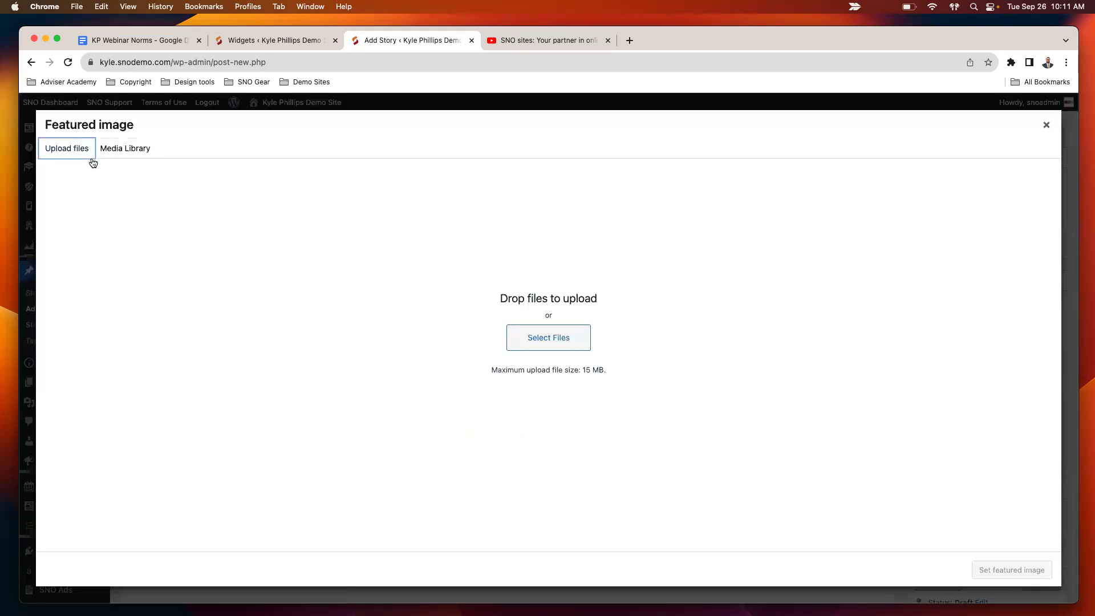
click(388, 329)
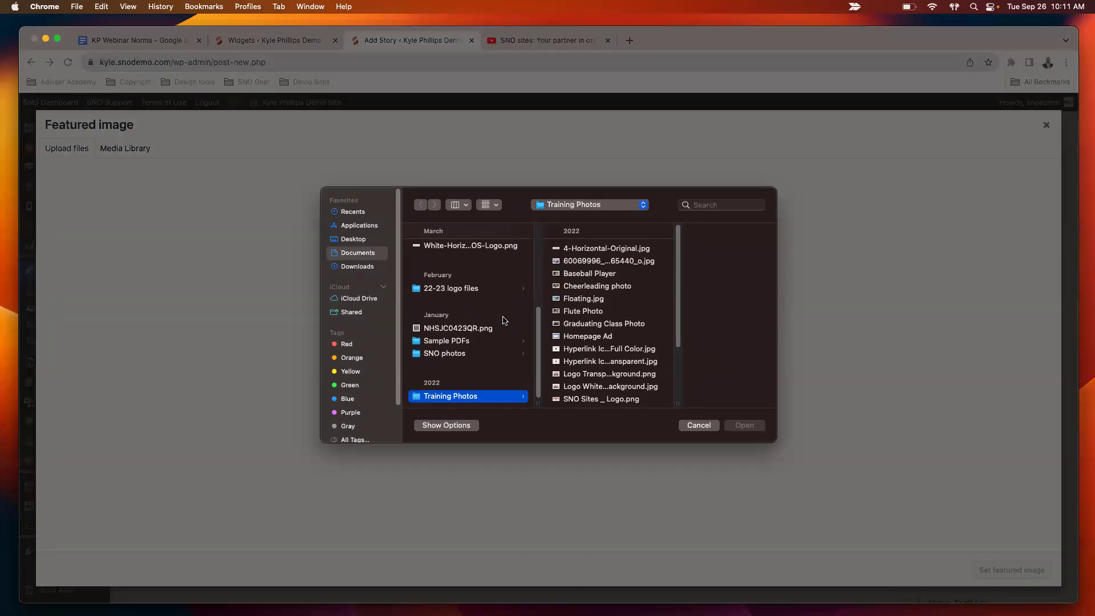
scroll(478, 259, up, 3)
scroll(478, 260, down, 3)
click(456, 353)
scroll(531, 275, up, 2)
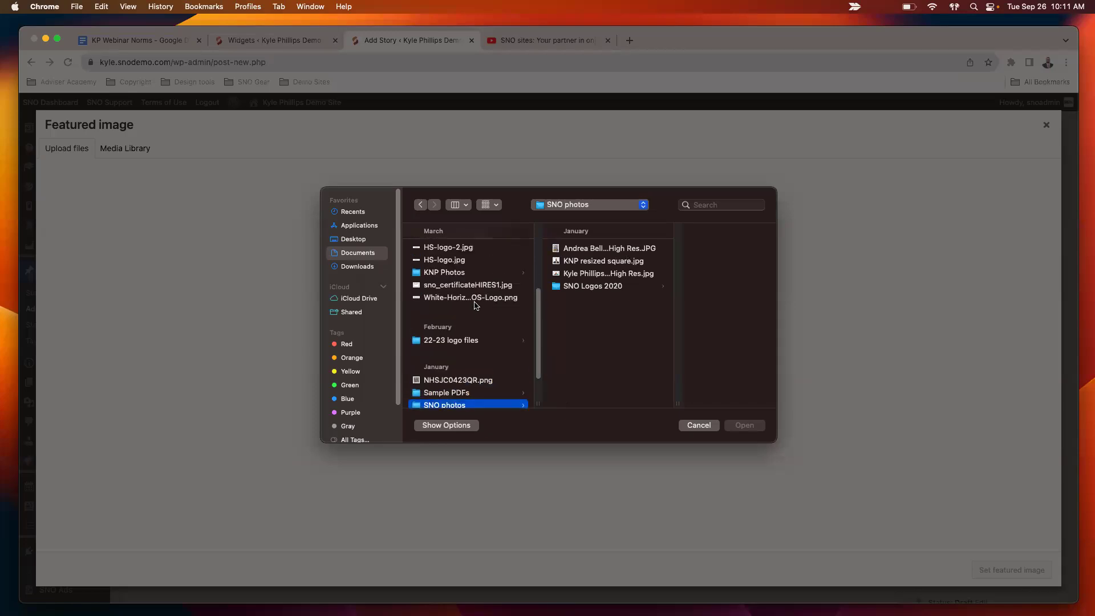
click(471, 274)
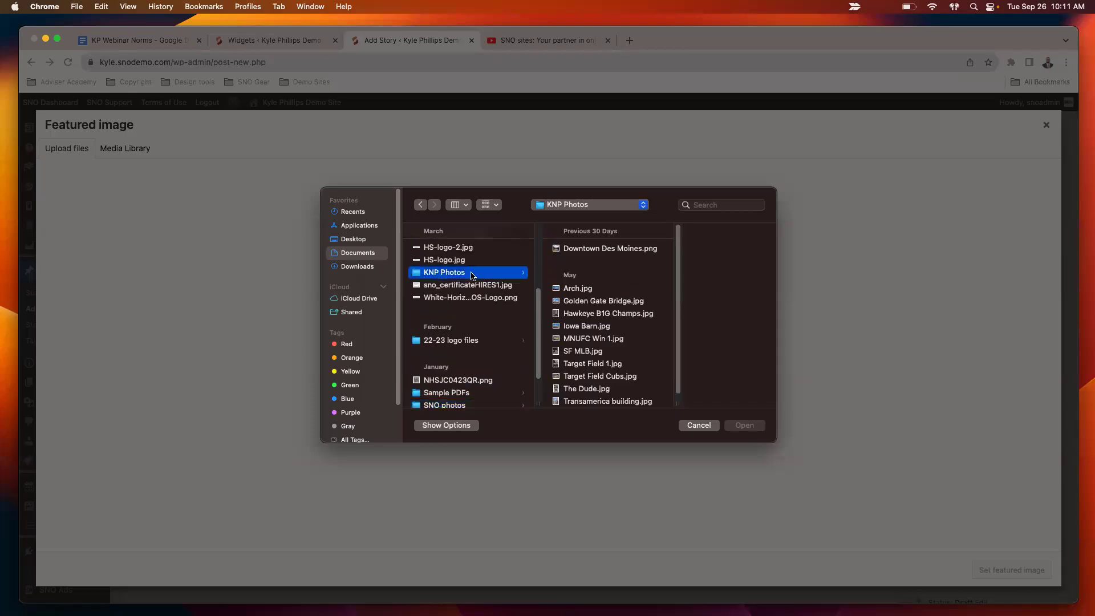
click(593, 251)
super+click(573, 302)
super+click(570, 315)
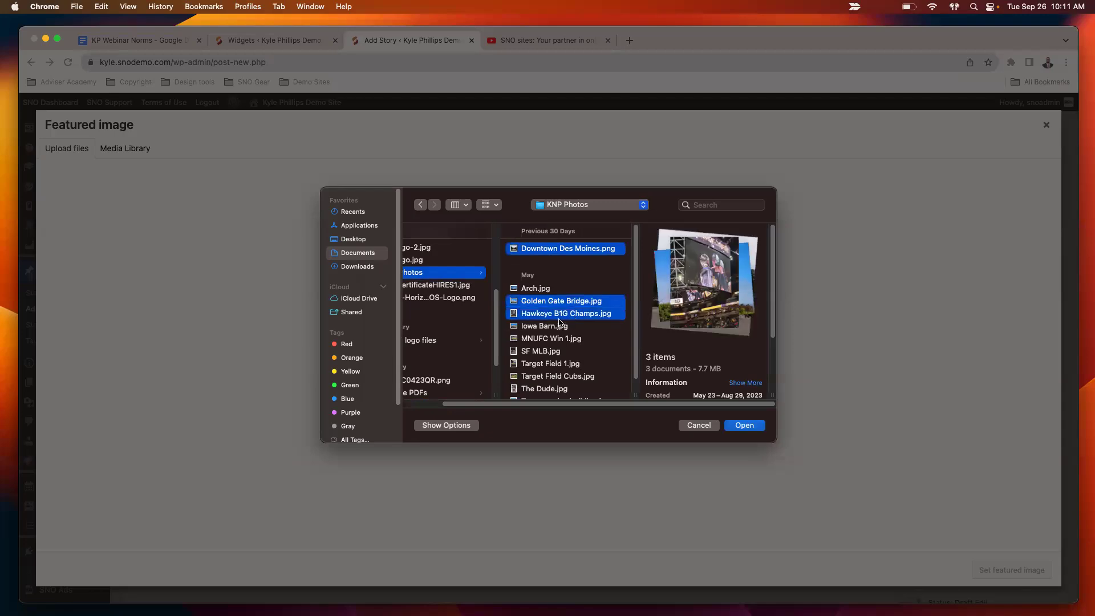
super+click(548, 326)
click(752, 429)
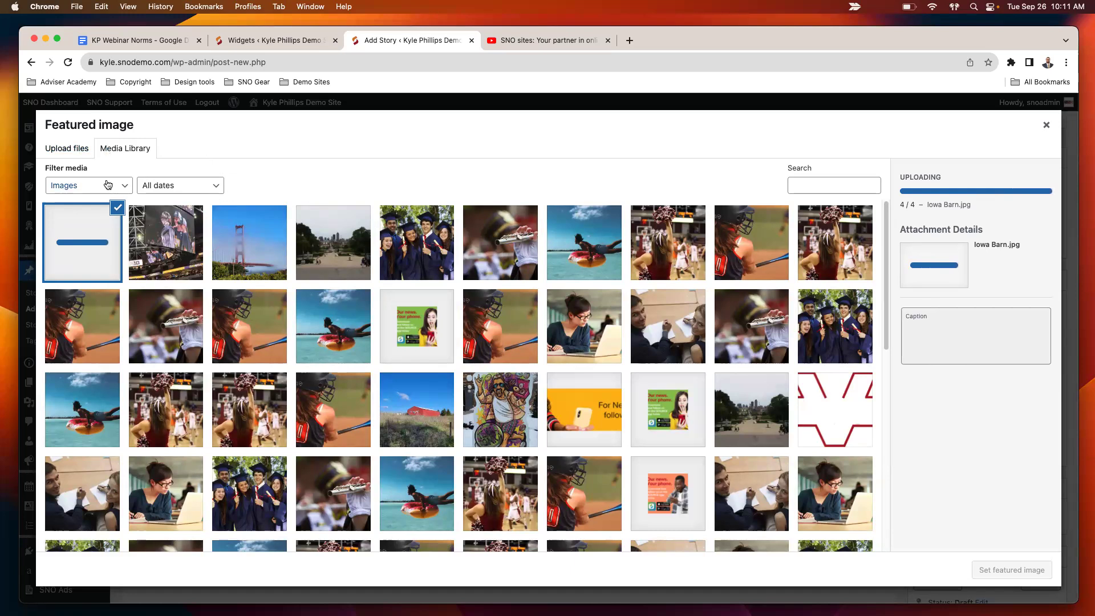
Step: Filter to this post's uploads, put Golden Gate Bridge first and caption it 'Sample caption.'
click(95, 183)
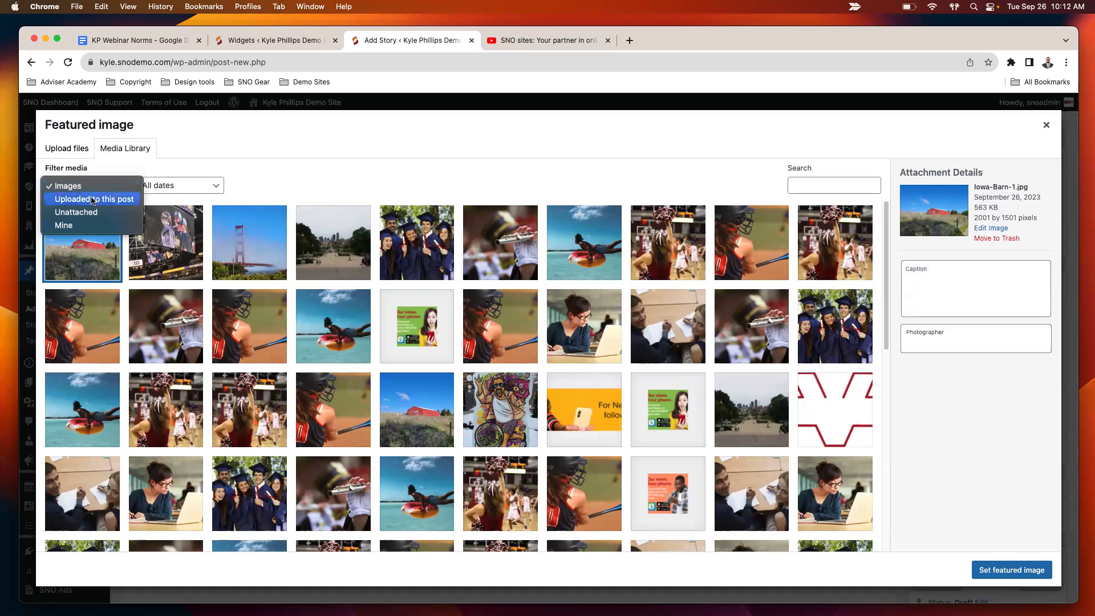
click(95, 199)
drag(103, 241, 63, 245)
drag(171, 240, 100, 252)
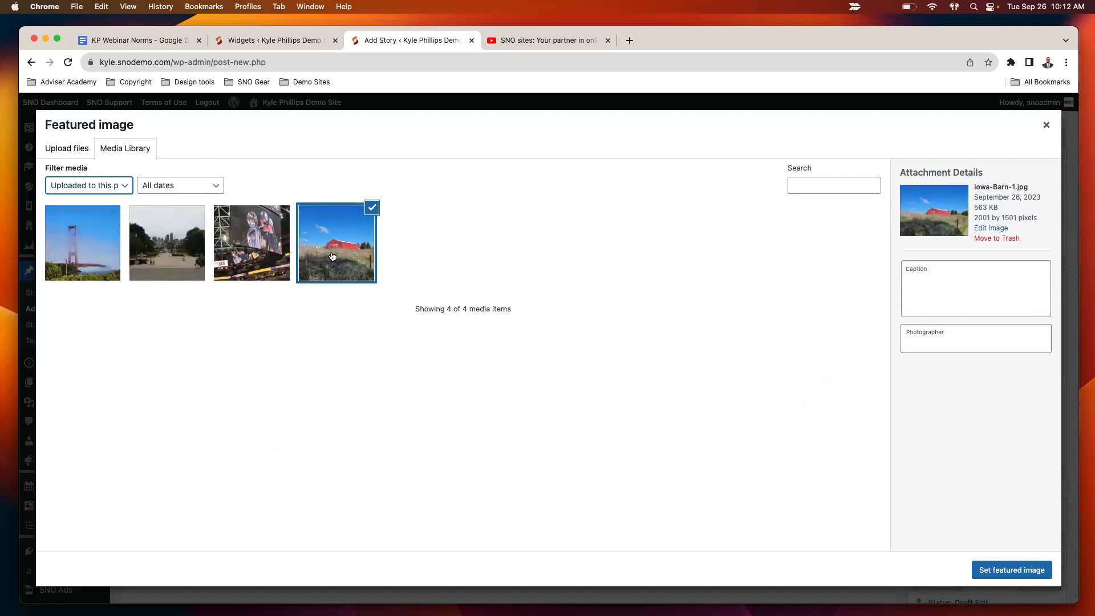
click(99, 242)
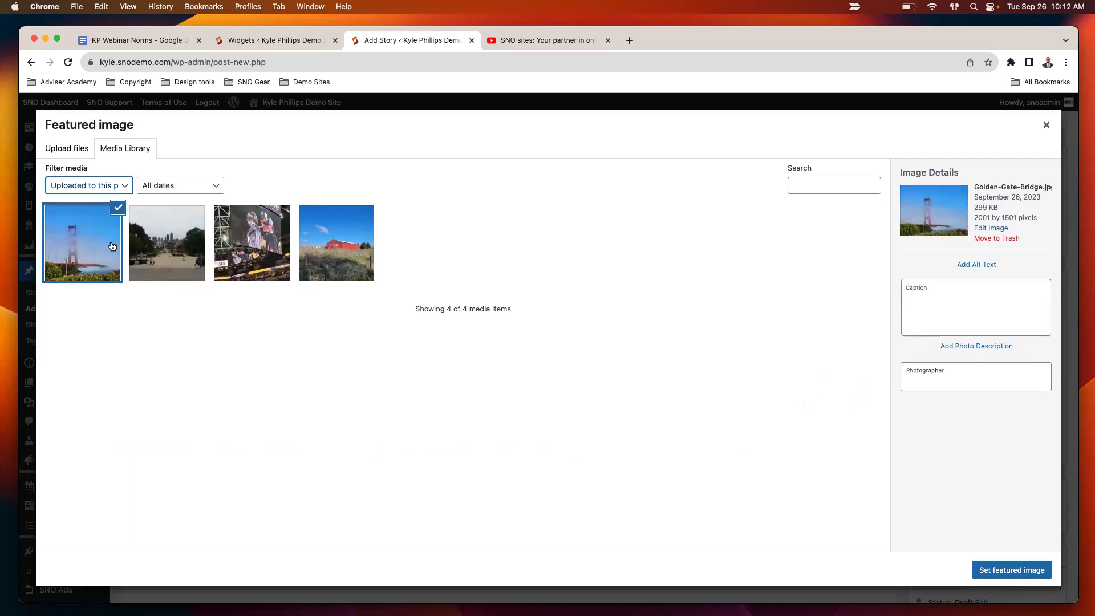
click(930, 317)
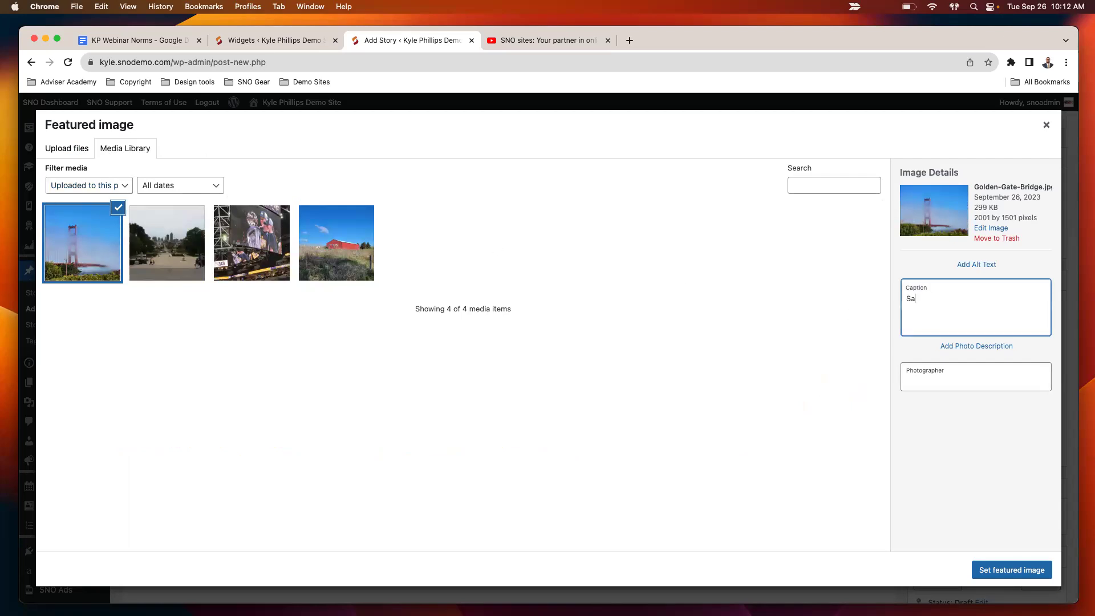
text(Sample caption.)
key(Tab)
Step: Enter the photographer's name and make the Golden Gate photo the featured image
text(Kyle)
click(951, 398)
click(1017, 571)
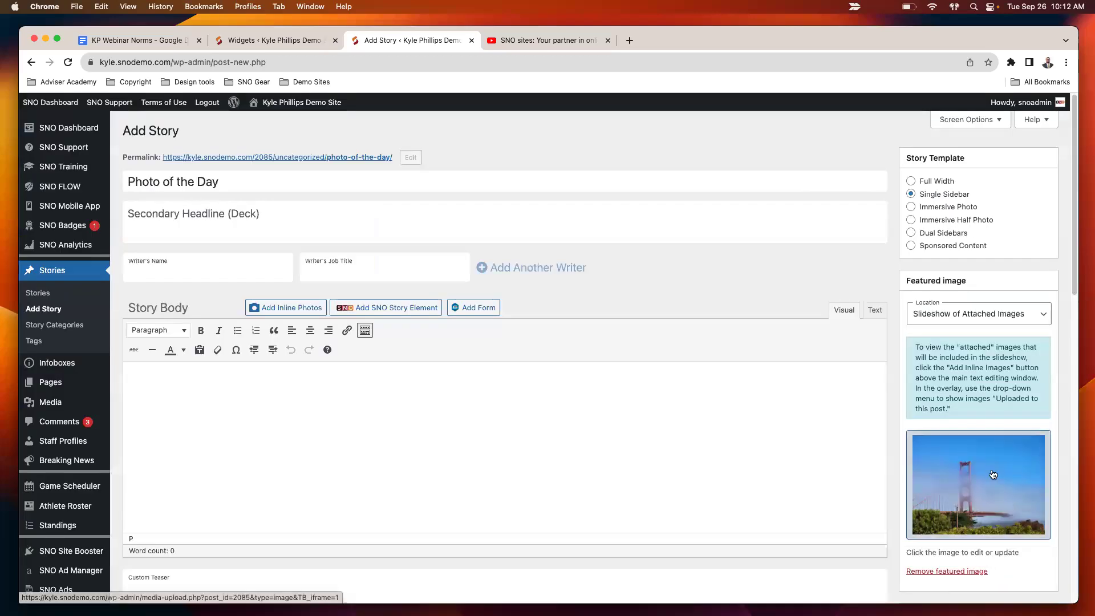
Step: File the Photo of the Day story under Uncategorized and publish it
scroll(873, 274, down, 3)
scroll(878, 285, down, 6)
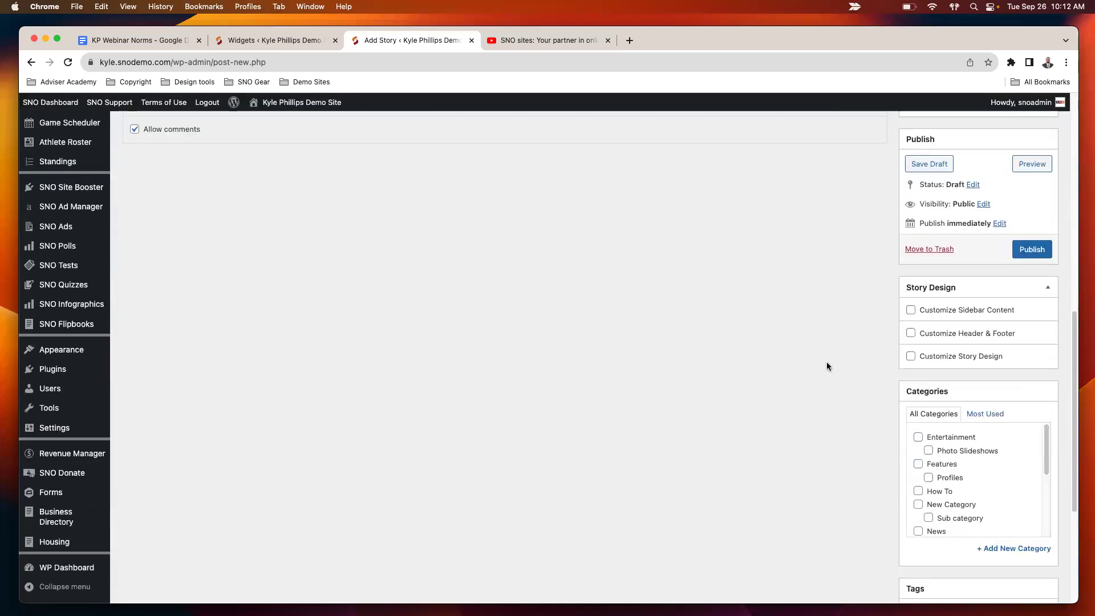
scroll(826, 361, up, 5)
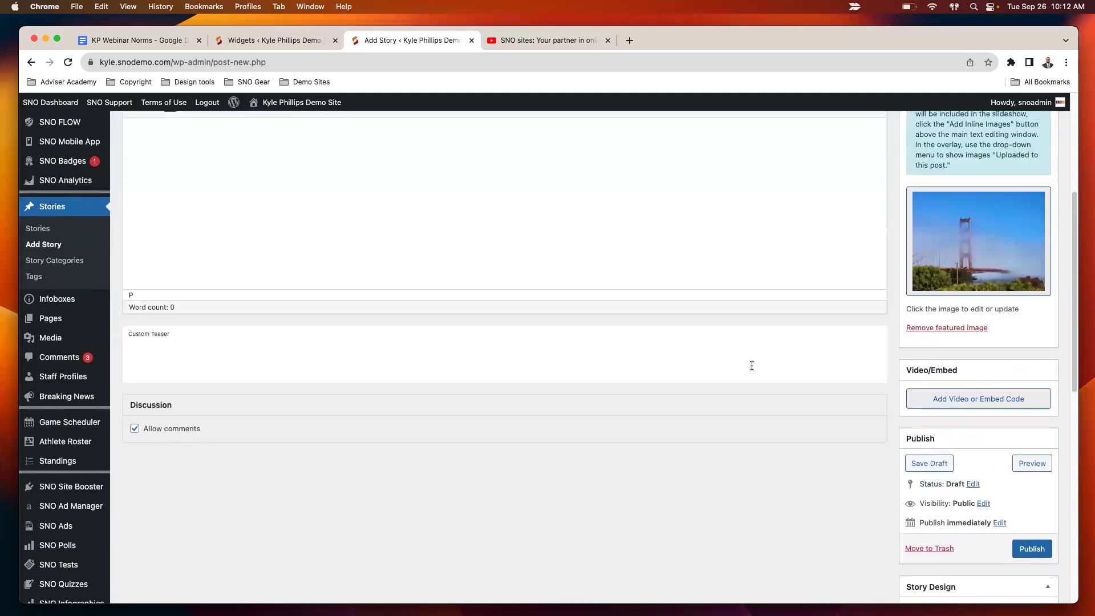
scroll(751, 363, up, 2)
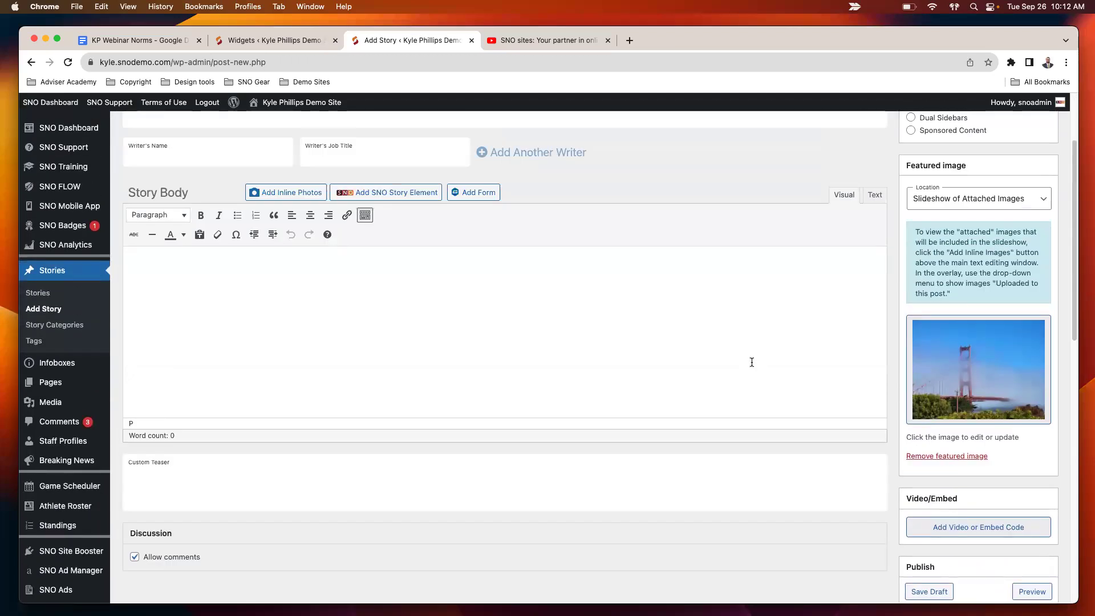
scroll(752, 362, down, 8)
scroll(982, 398, down, 3)
click(918, 448)
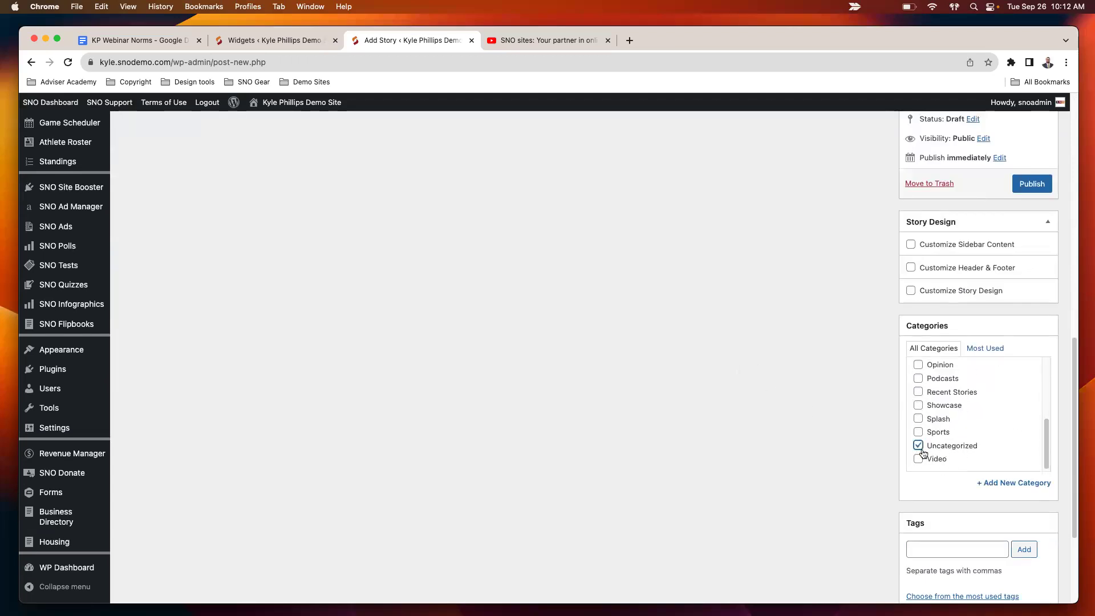
scroll(844, 428, up, 3)
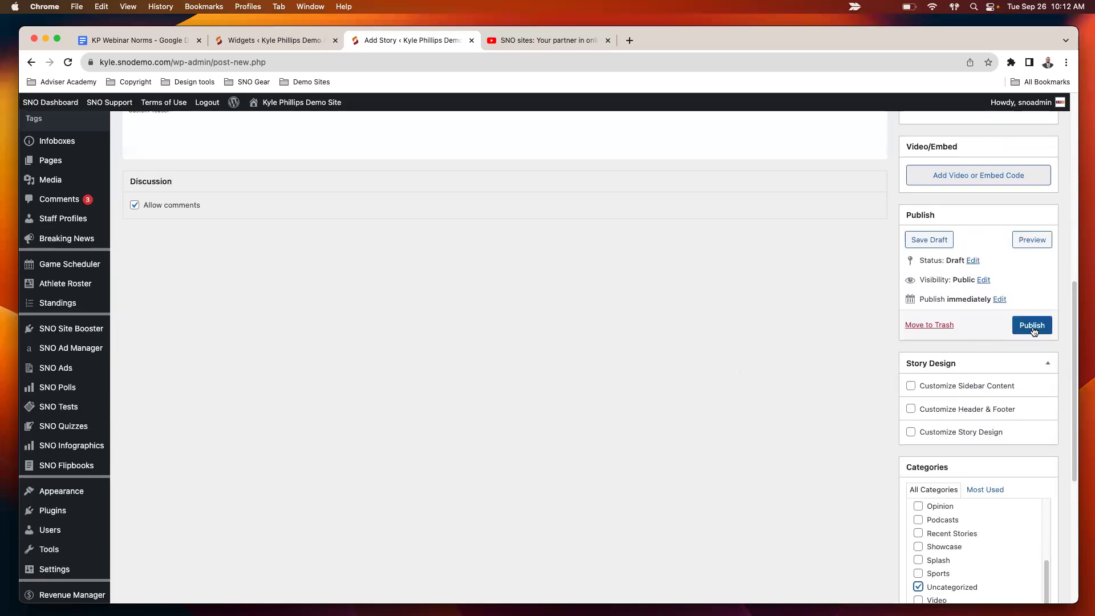
click(1032, 325)
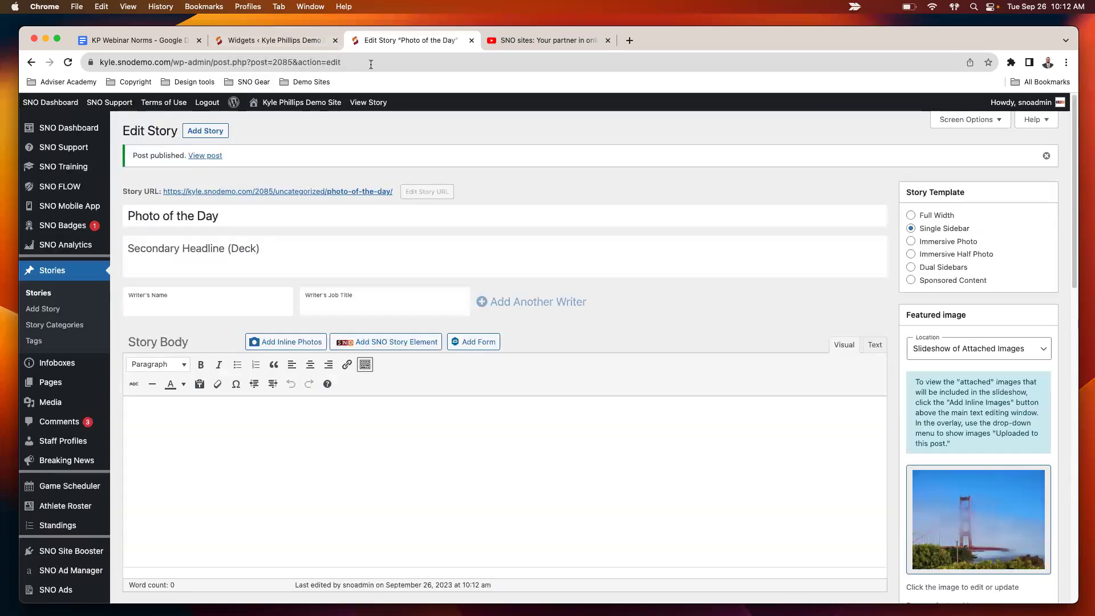
Step: Visit the demo site's live homepage and scroll through its sections
click(311, 104)
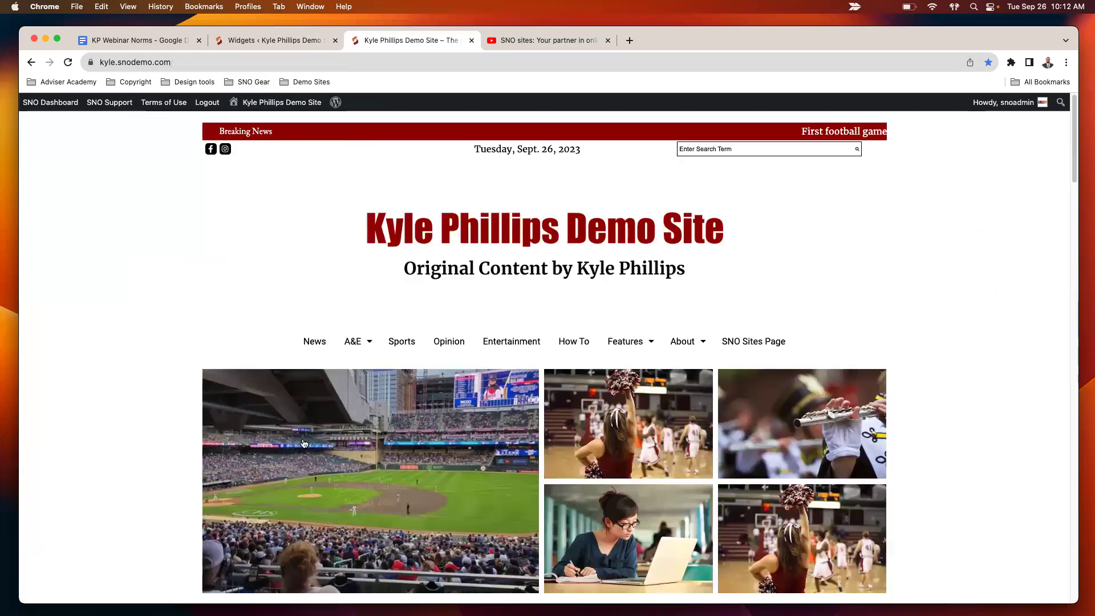
scroll(313, 412, down, 2)
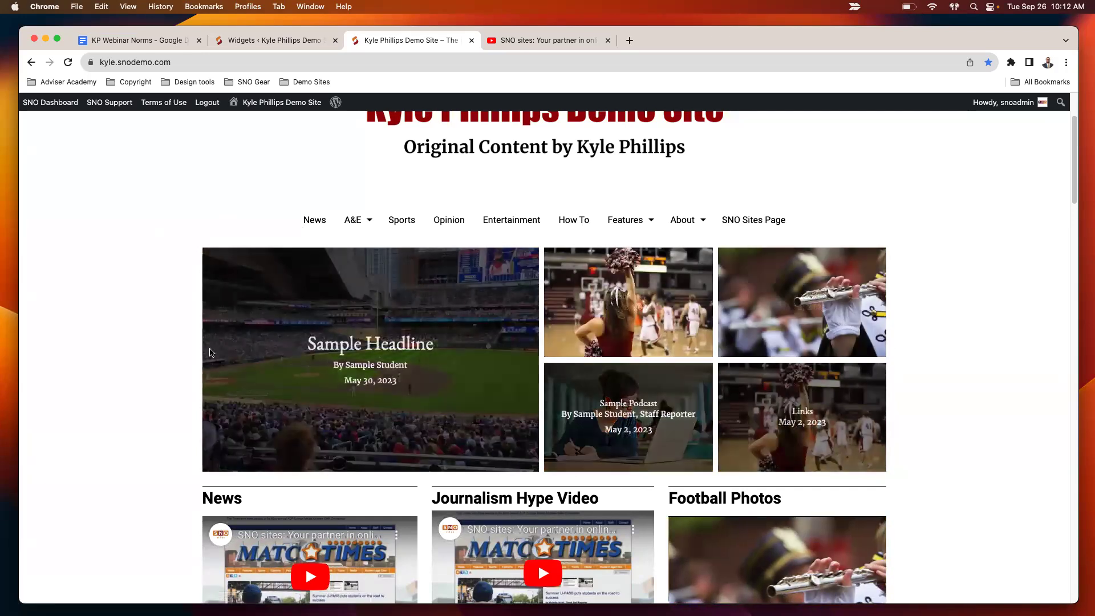
scroll(153, 363, down, 15)
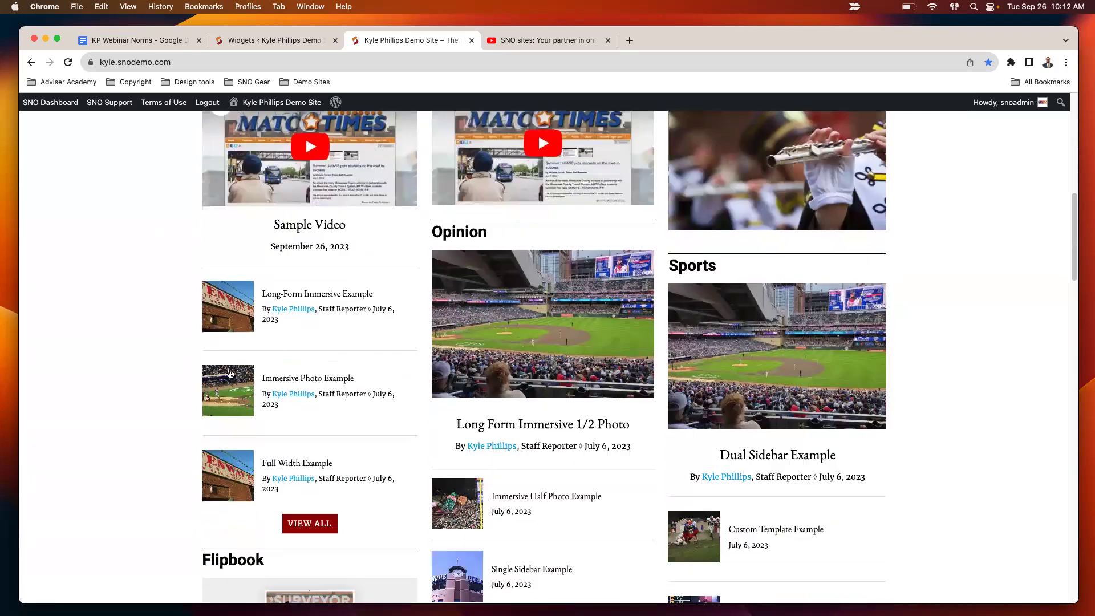
scroll(740, 328, down, 10)
scroll(792, 365, up, 13)
scroll(863, 372, up, 13)
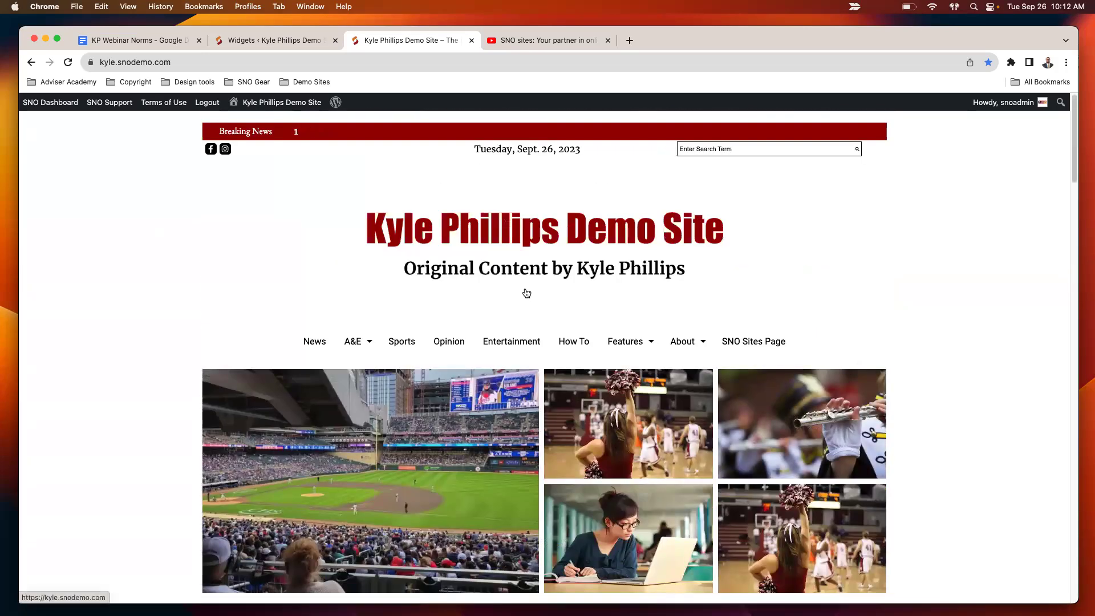
Step: Set the gallery widget's slideshow to Recently Added Photos, save and close its settings
click(278, 37)
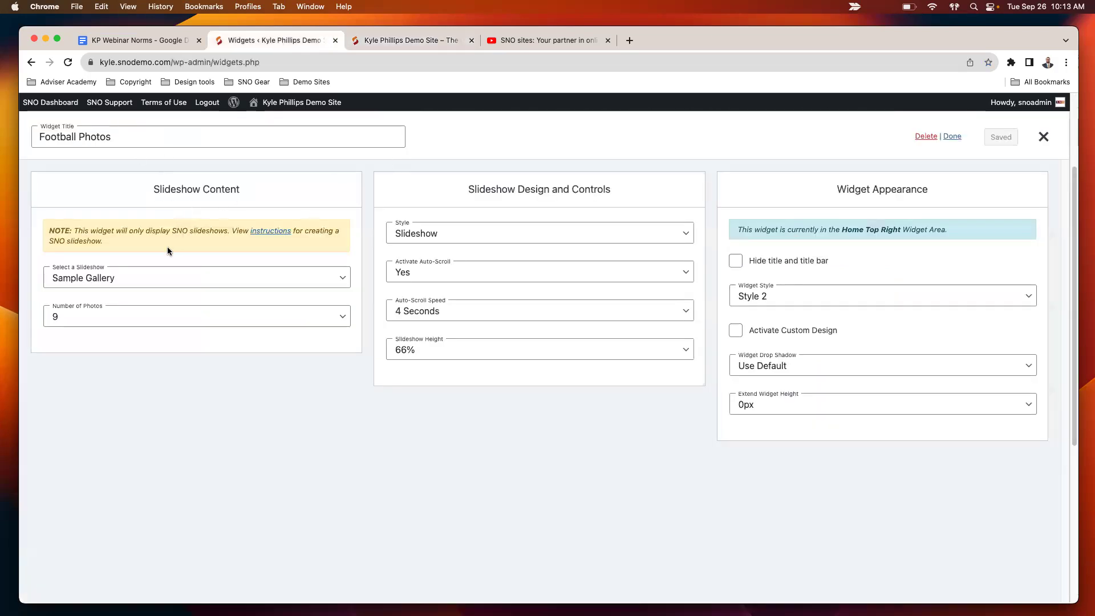
click(150, 279)
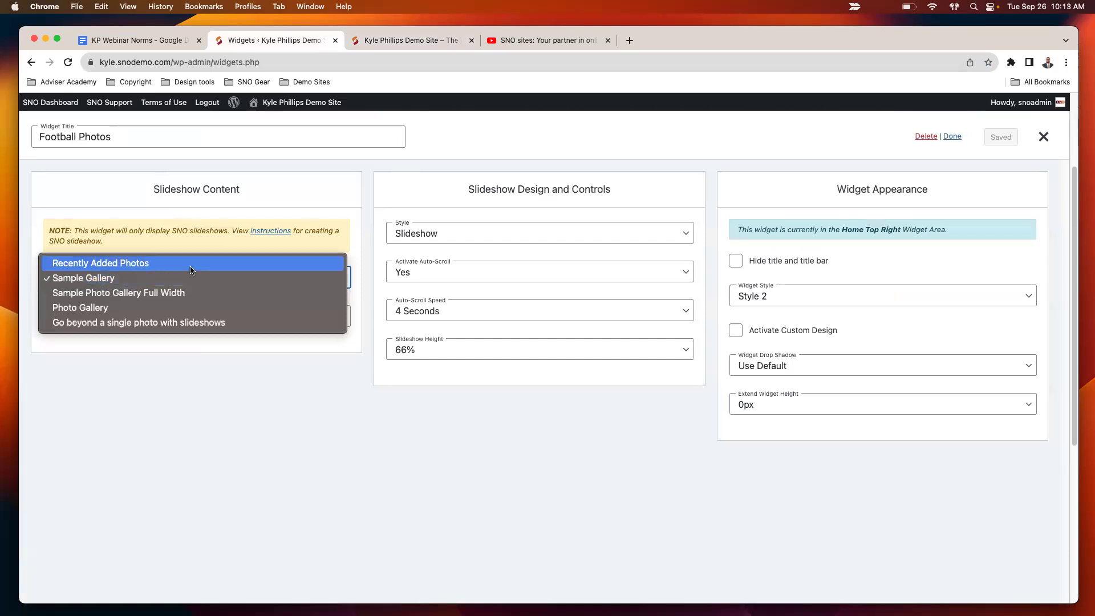
click(217, 261)
click(1001, 137)
click(1044, 137)
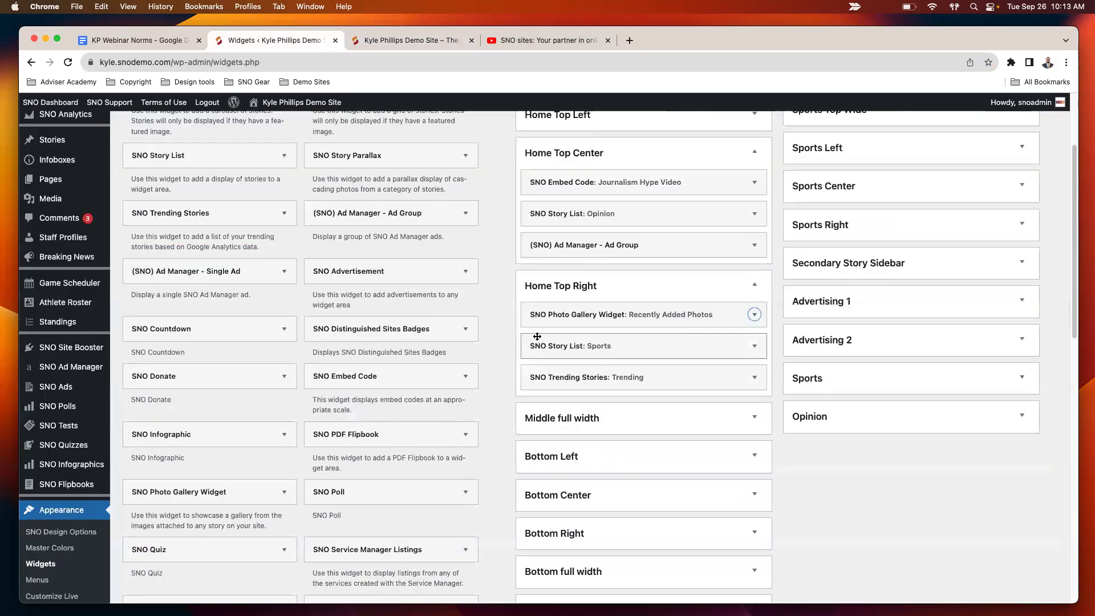
Step: Switch the widget to the Photo of the Day slideshow showing 40 photos and save
click(614, 308)
click(134, 278)
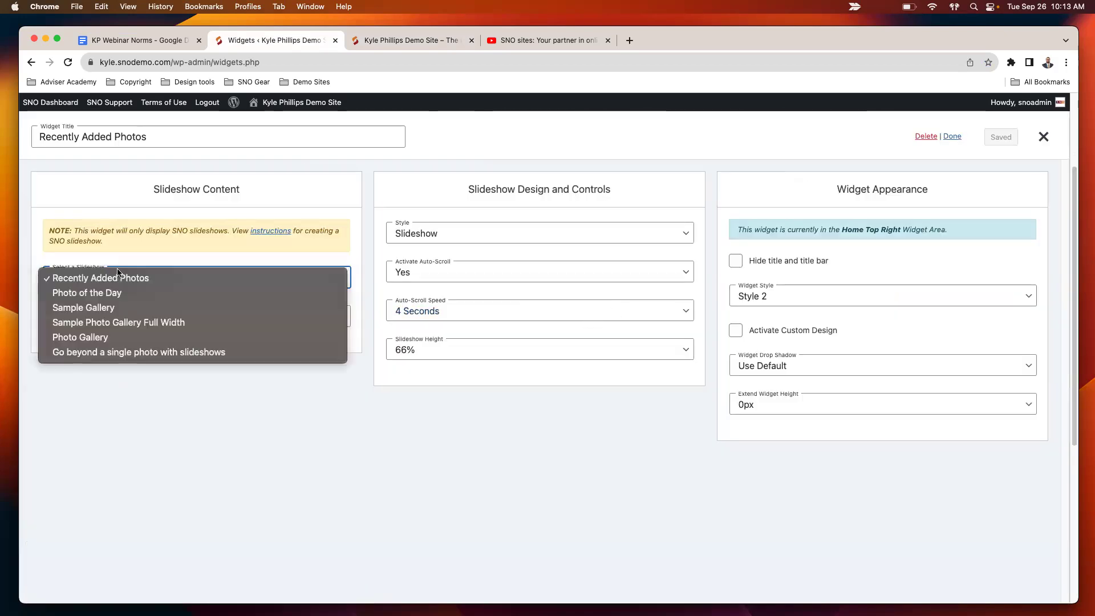
click(134, 294)
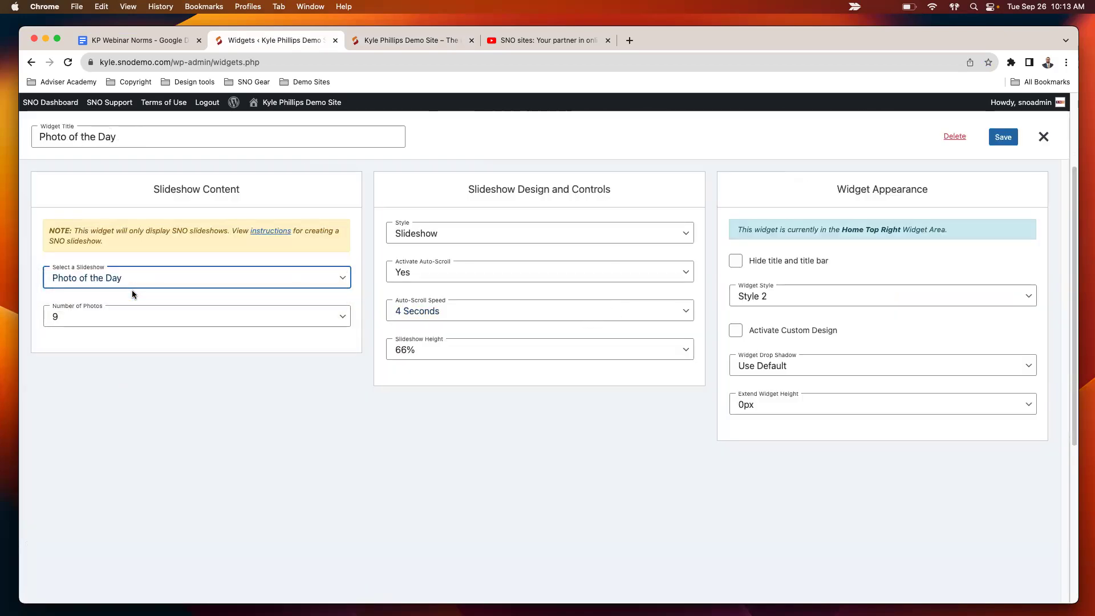
click(122, 318)
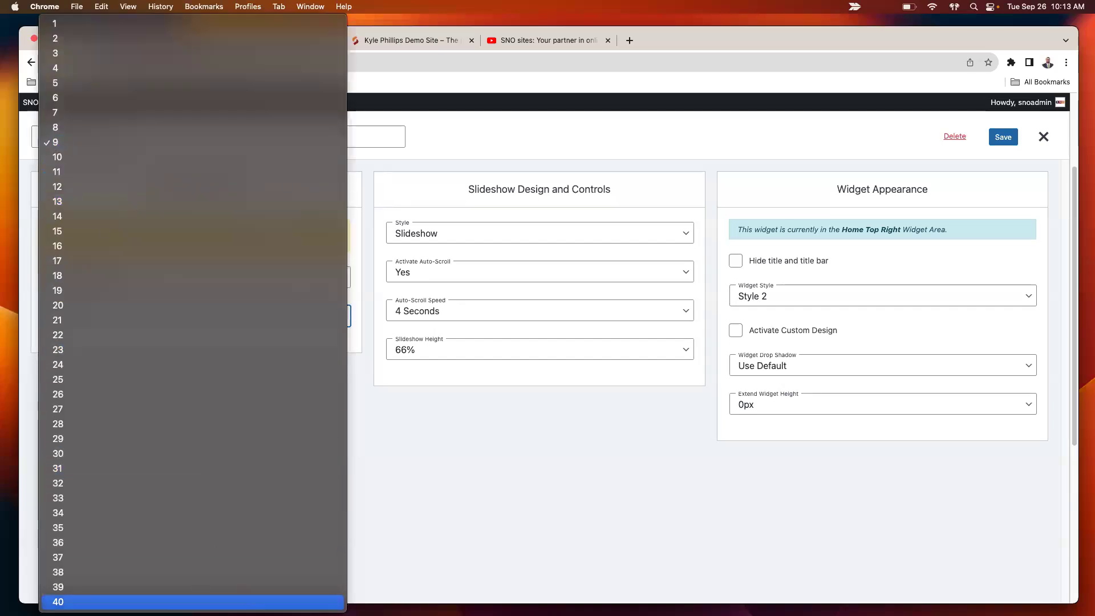
click(171, 601)
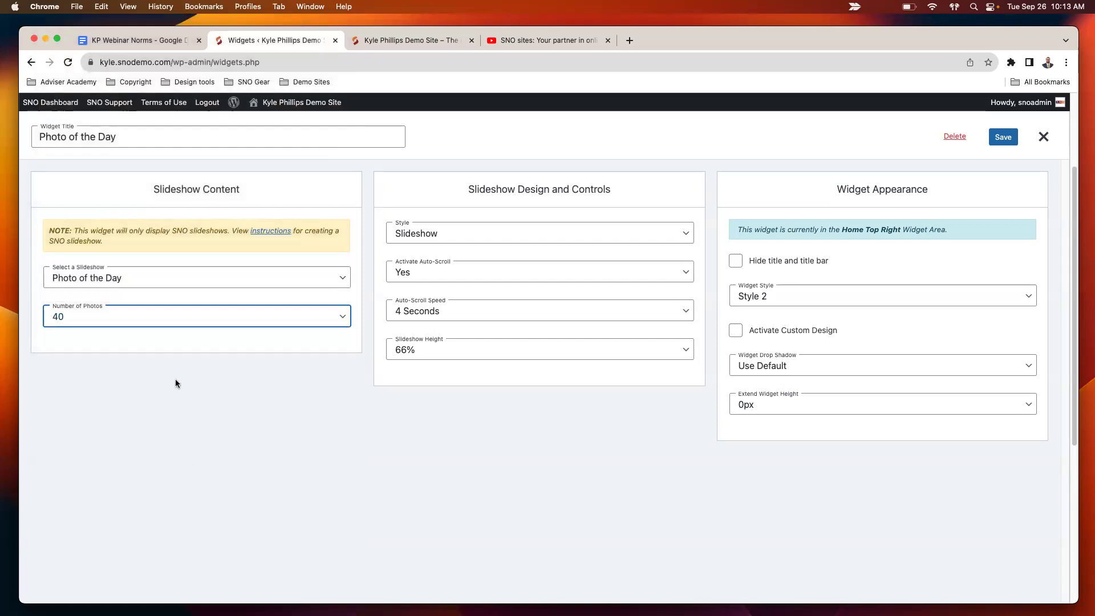
click(1004, 138)
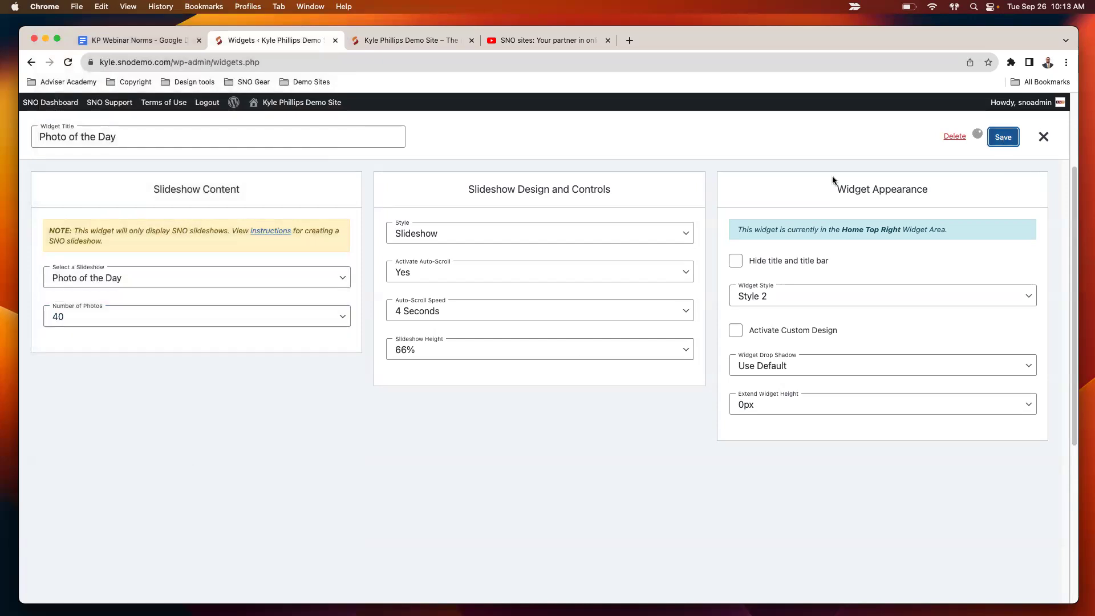
Step: On the live homepage, advance the Photo of the Day slideshow three photos beside the Journalism Hype Video
click(415, 40)
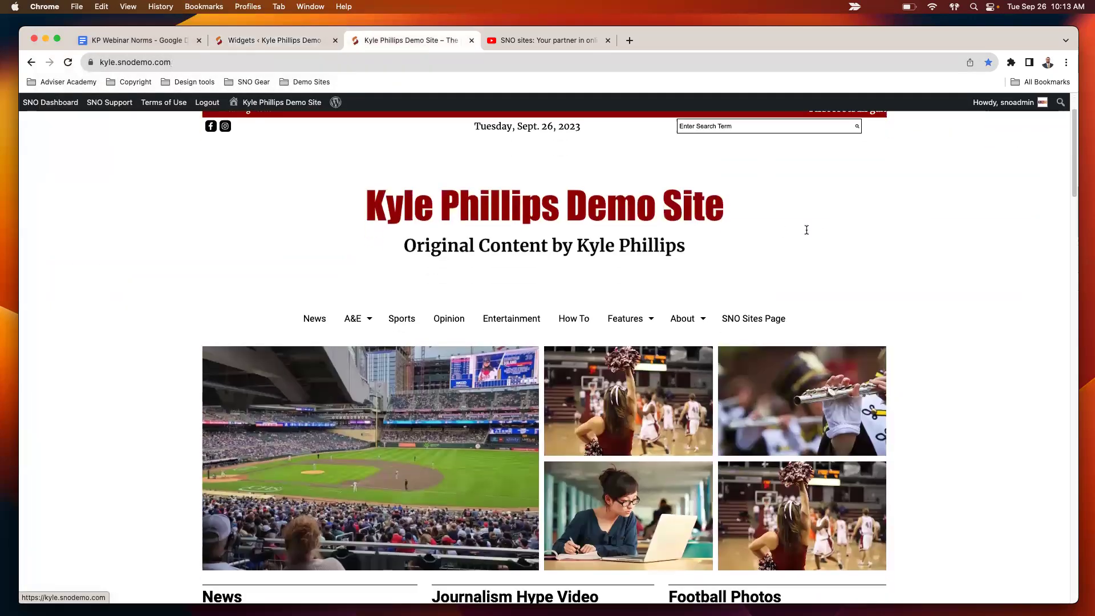
scroll(807, 233, down, 5)
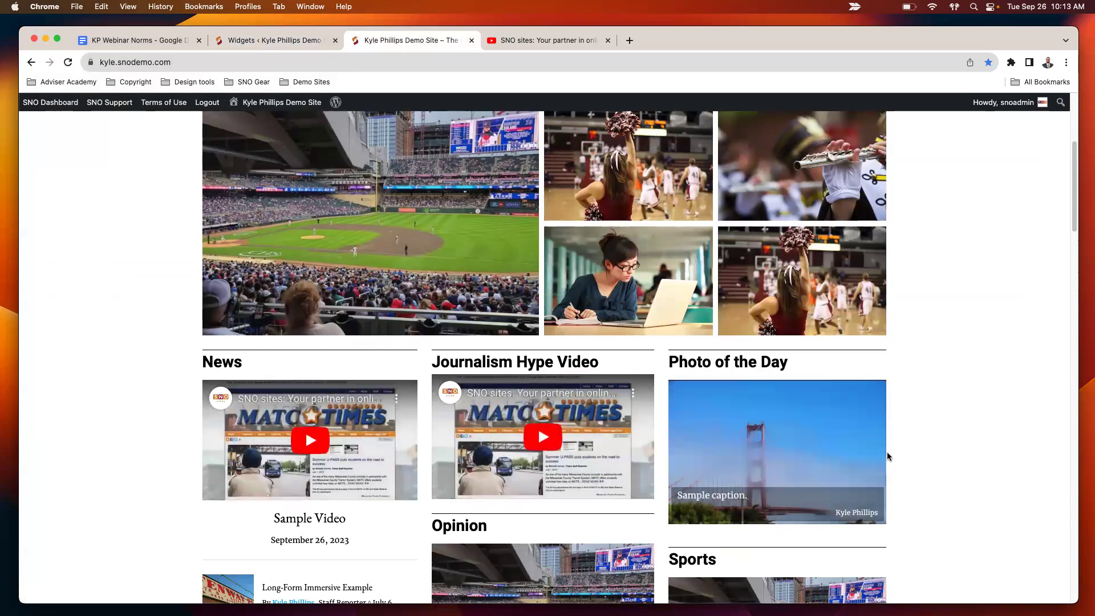
click(870, 453)
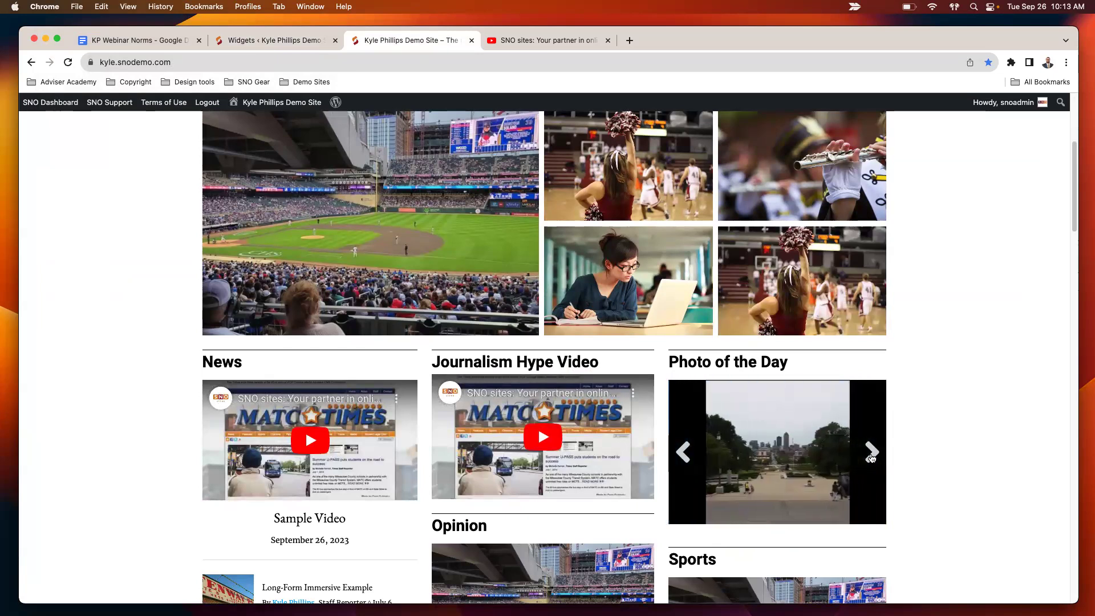
click(871, 453)
click(870, 453)
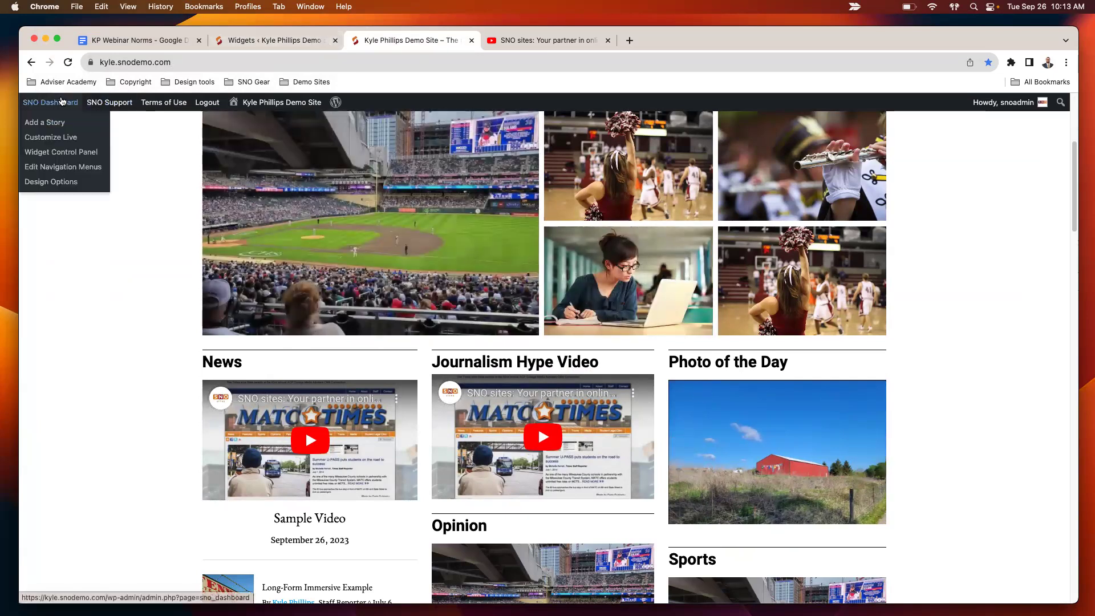
Step: Open the Photo of the Day story and upload MNUFC Win 1.jpg for its featured image
click(60, 103)
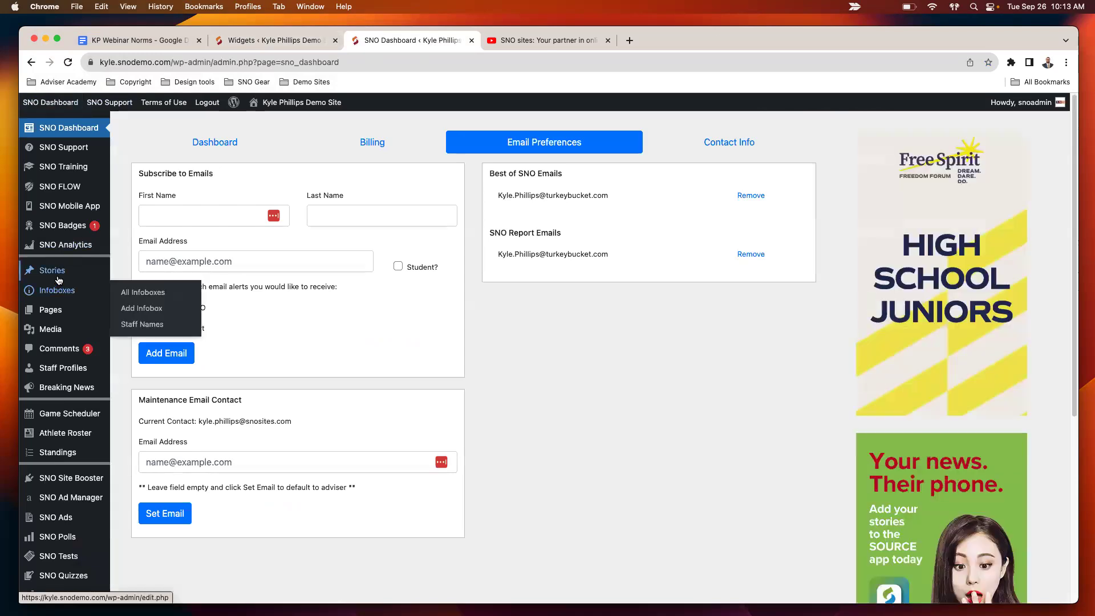
click(60, 278)
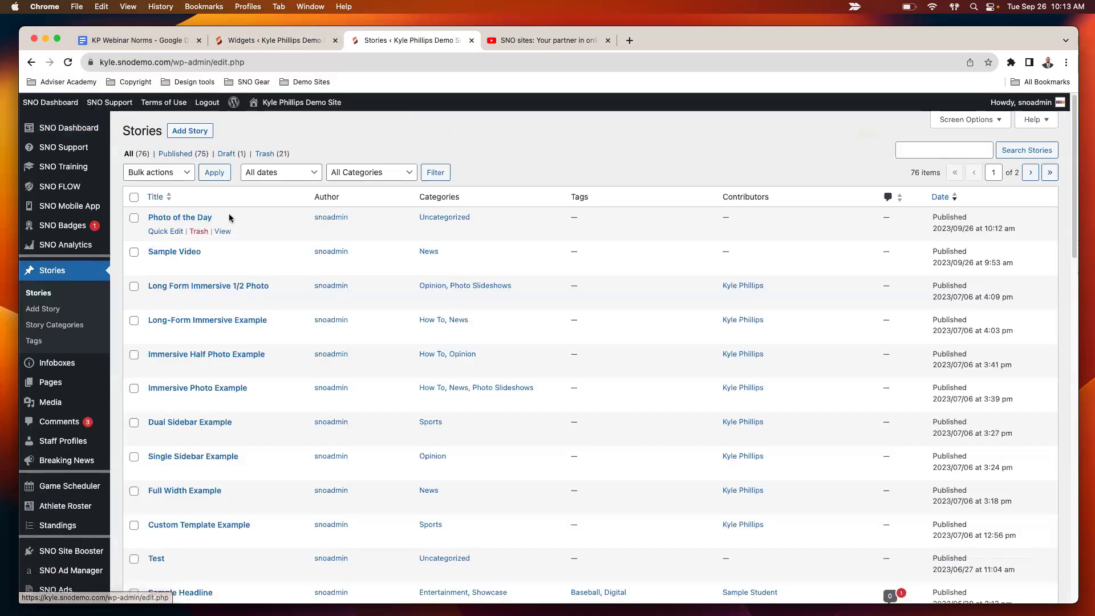
click(189, 219)
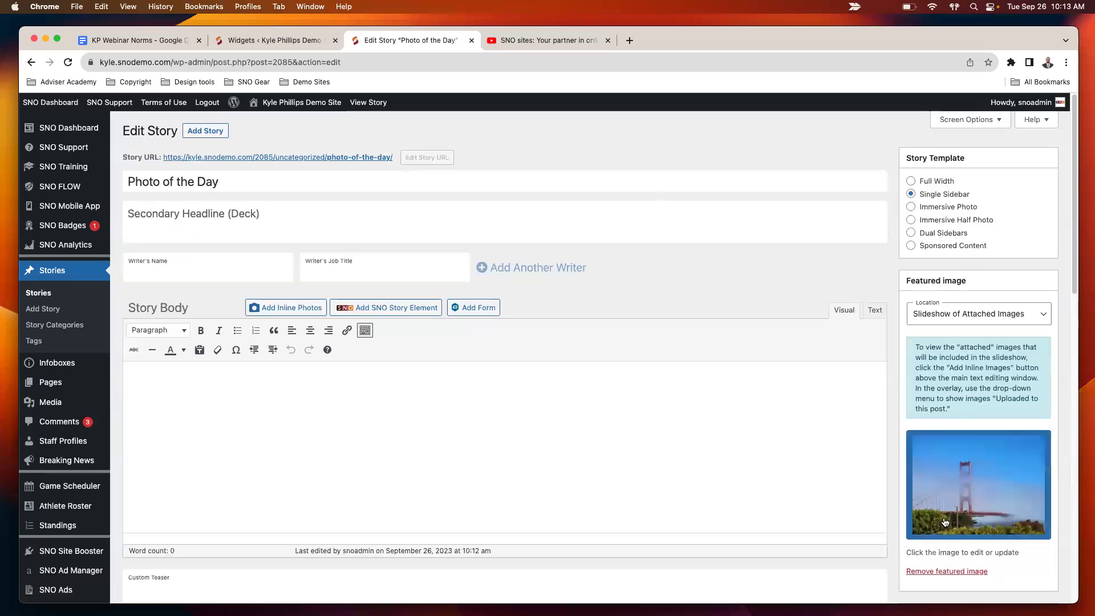
click(969, 479)
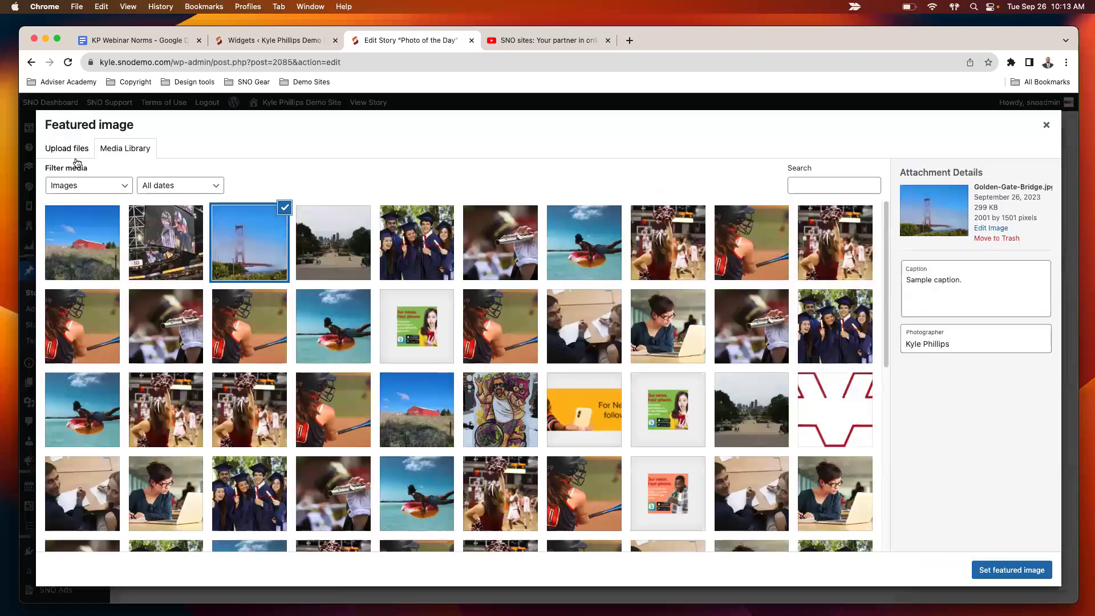
click(62, 150)
click(576, 342)
click(458, 339)
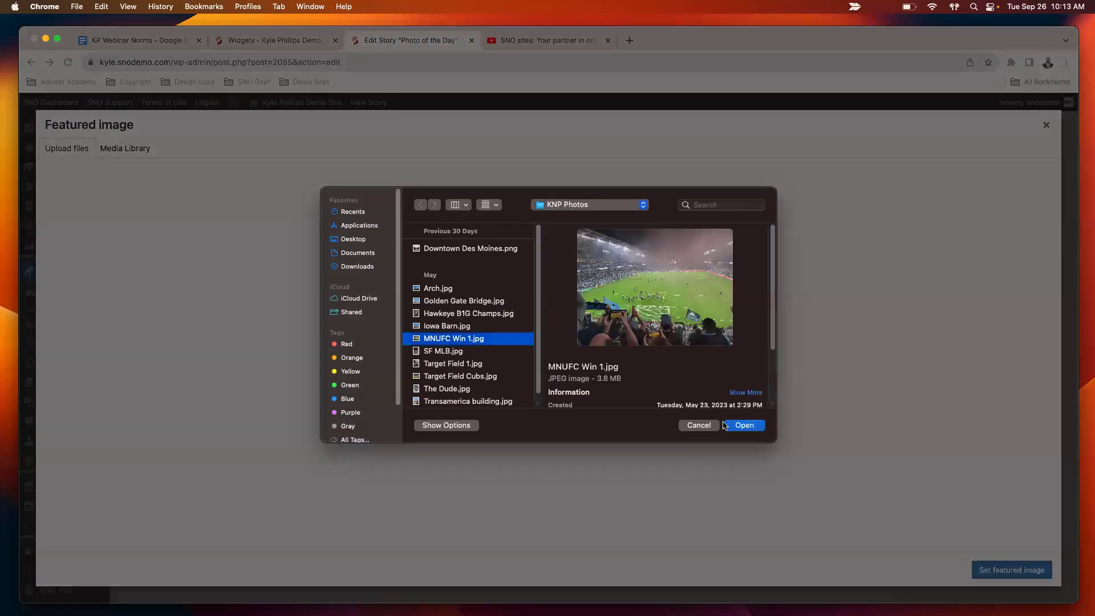
click(755, 425)
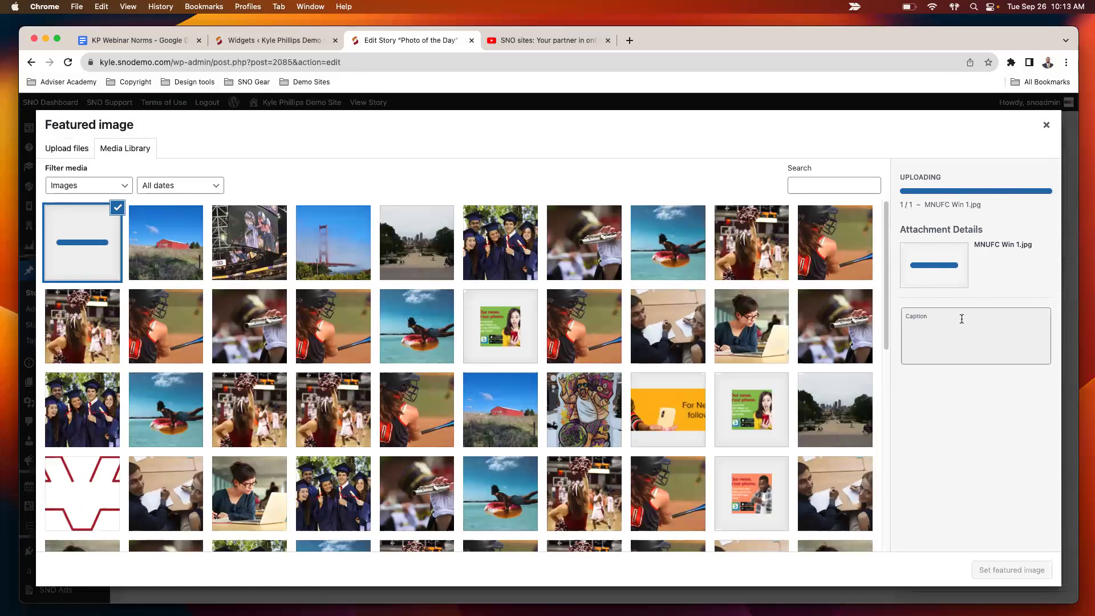
Step: Caption the stadium photo 'Sample caption.', credit the photographer, and set it as featured image
click(944, 290)
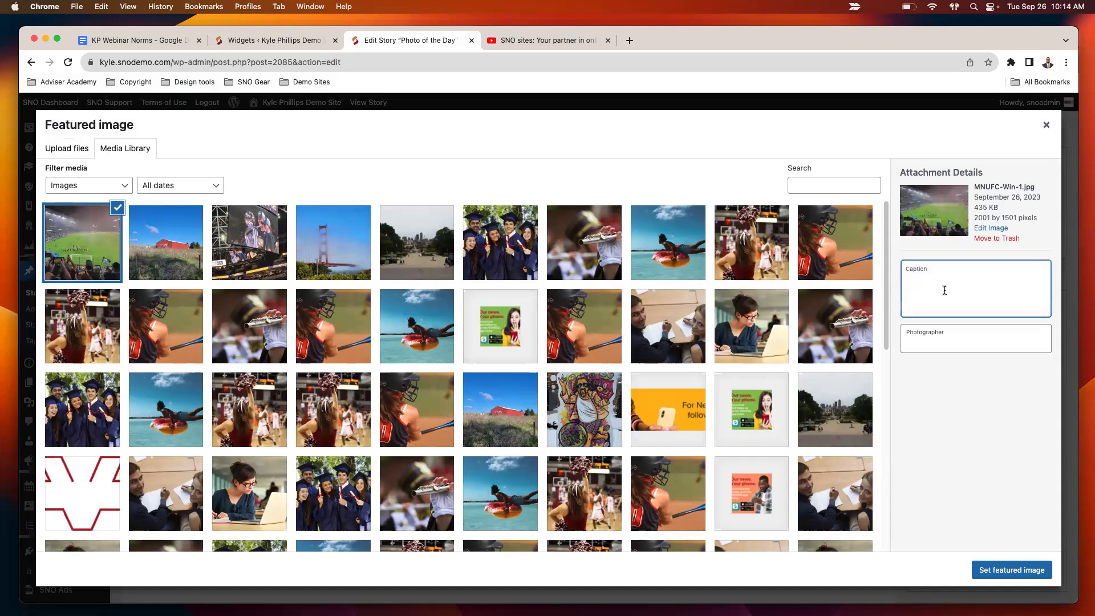
text(Sample caption.)
key(Tab)
text(Kyle Phillips)
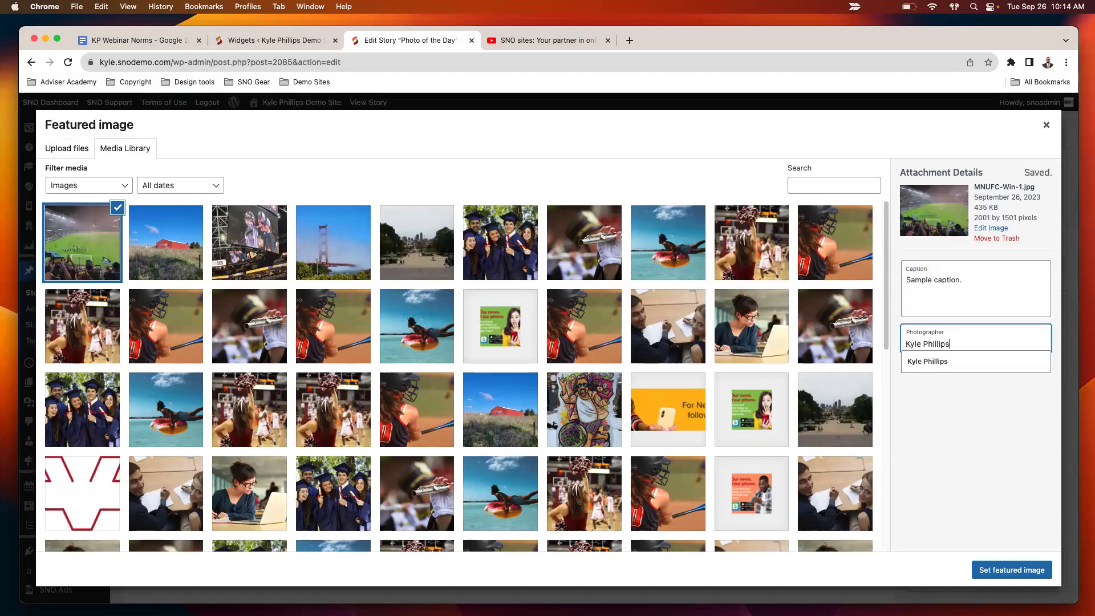
click(923, 361)
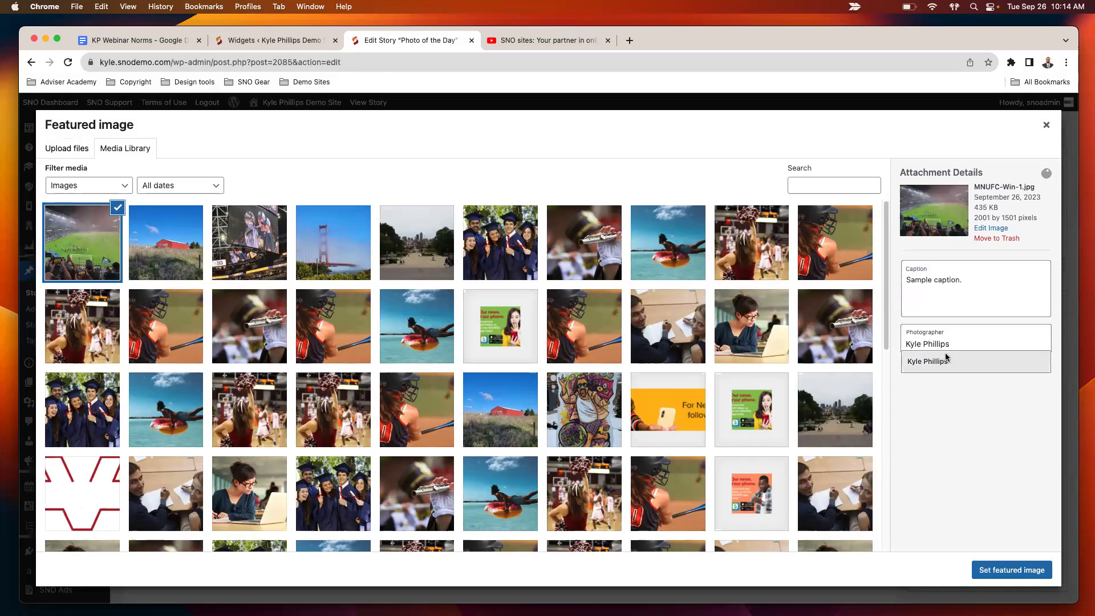
click(1015, 569)
Step: Reopen the featured image library filtered to images uploaded to this story
click(977, 485)
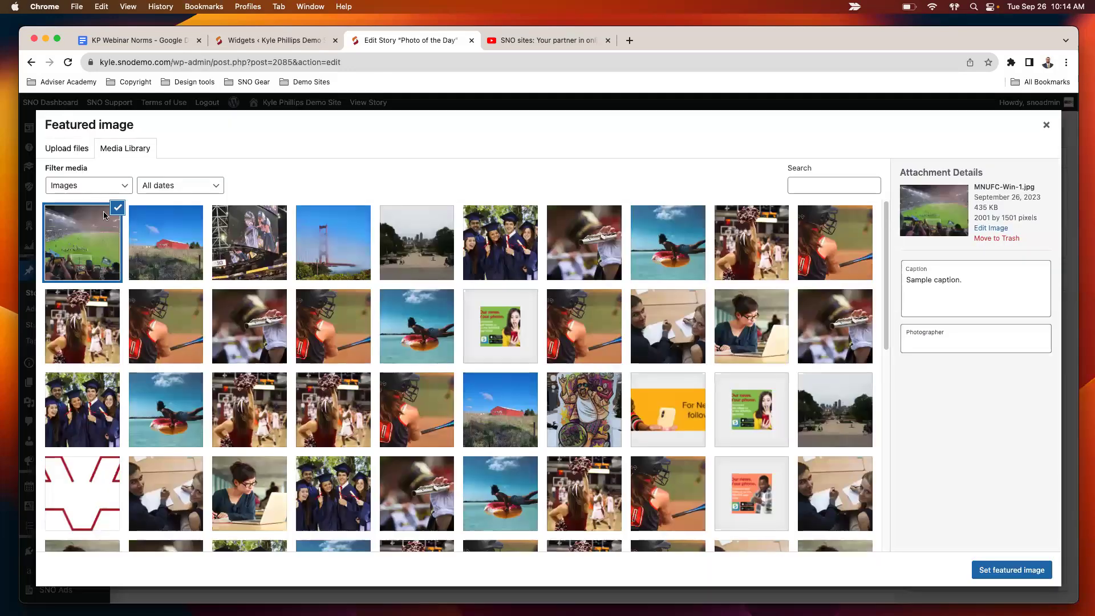
click(80, 152)
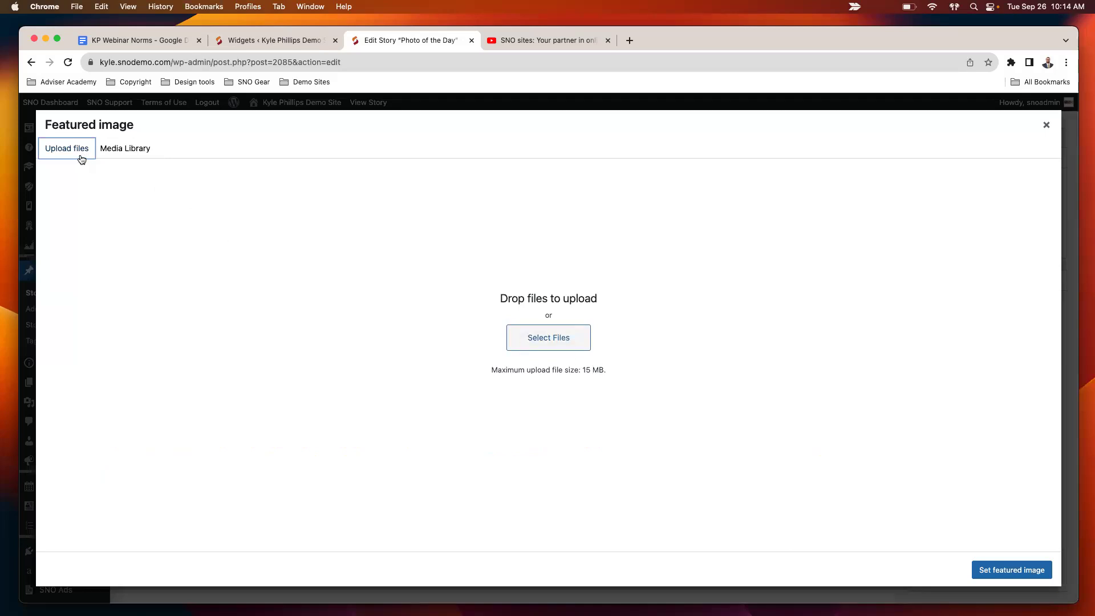
click(123, 149)
click(73, 186)
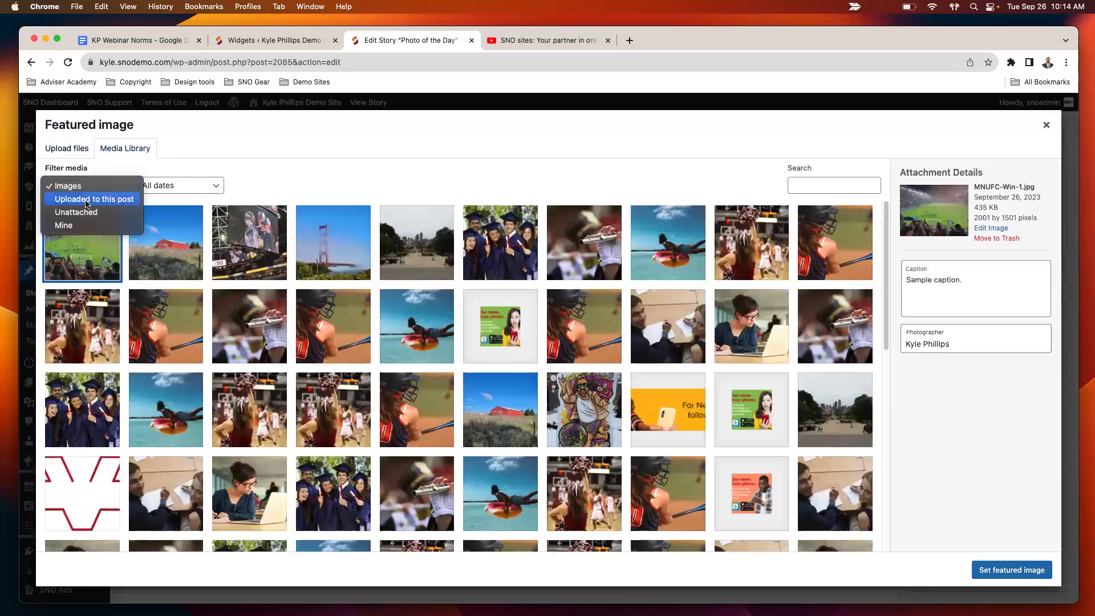
click(87, 200)
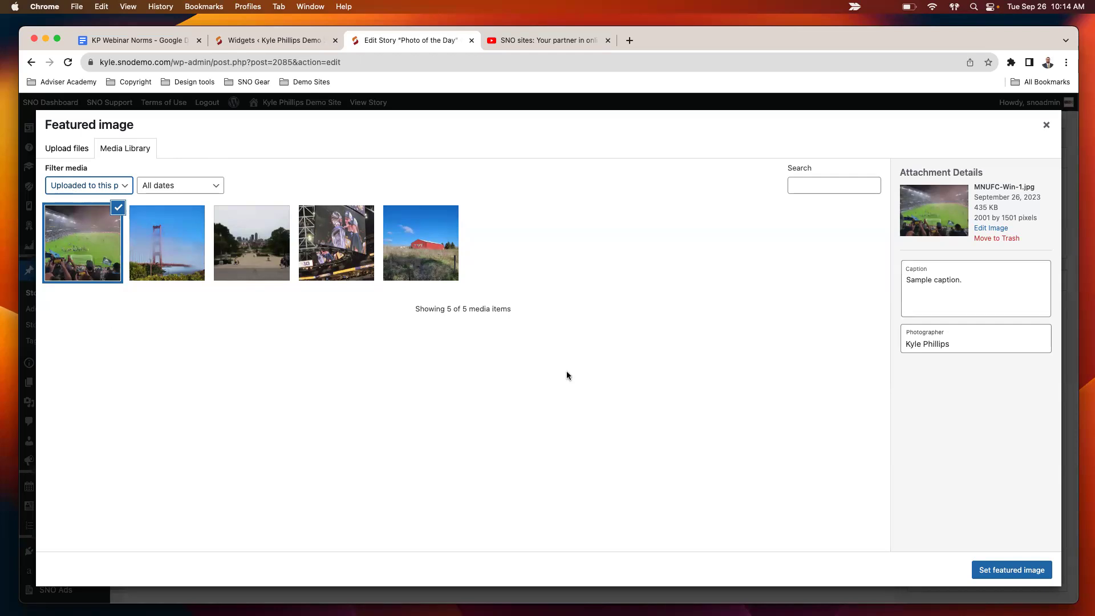
Step: Confirm the stadium photo as featured image and update the Photo of the Day story
click(1012, 571)
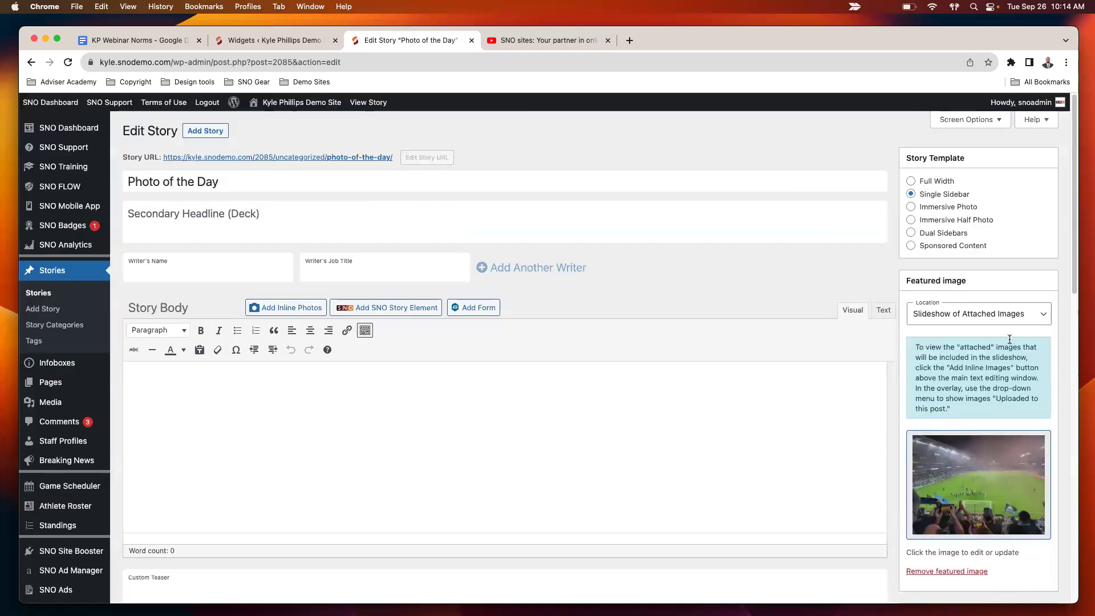
scroll(1017, 468, down, 7)
click(1029, 422)
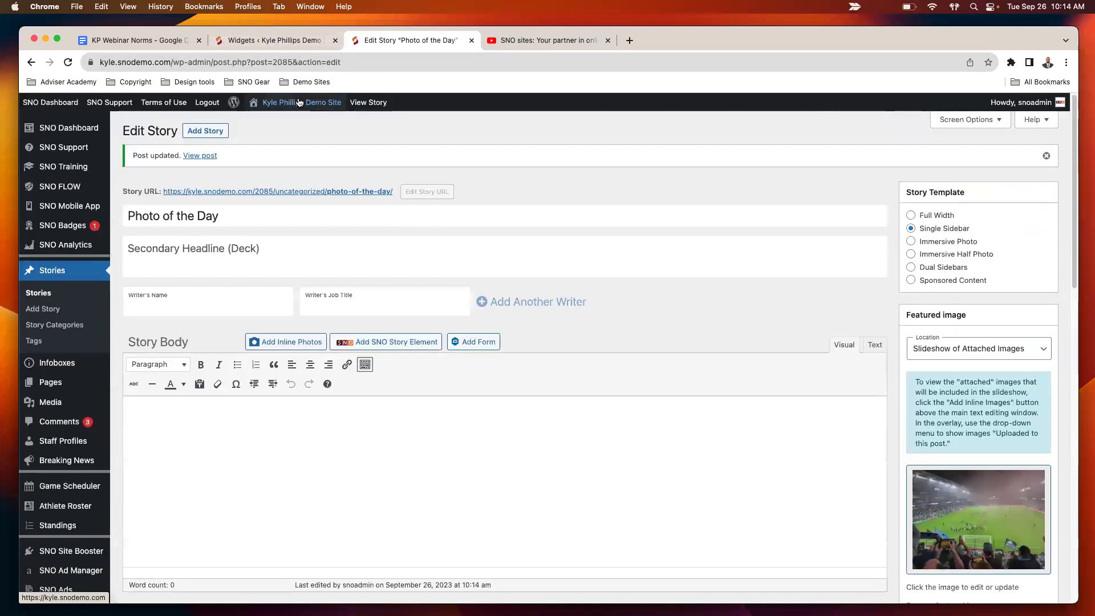
Step: On the live homepage, cycle the Photo of the Day slideshow four times to check the new stadium photo
click(299, 102)
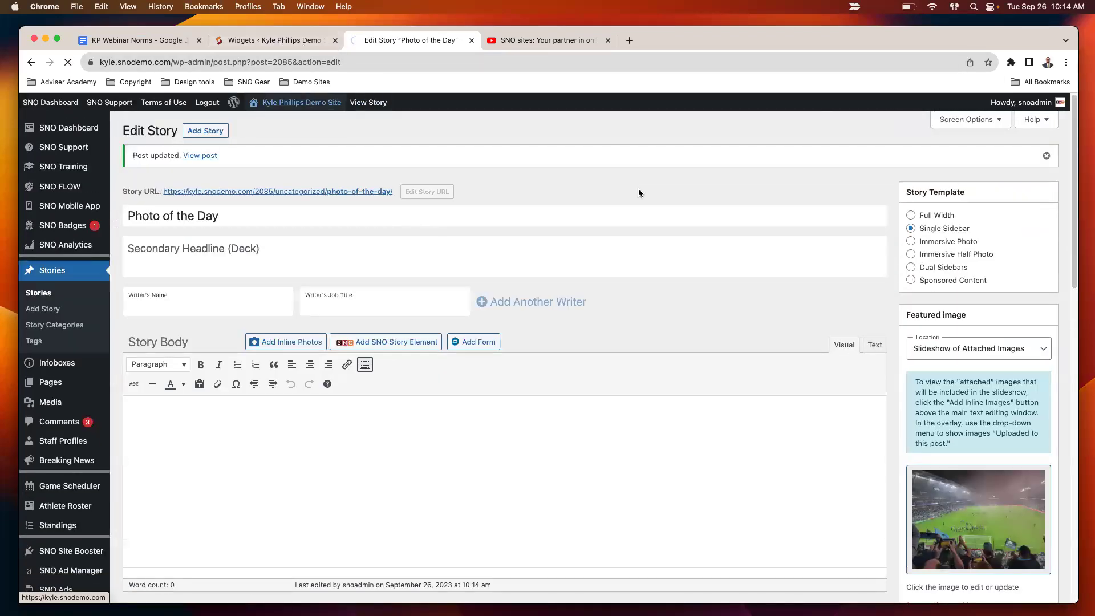
scroll(906, 200, down, 7)
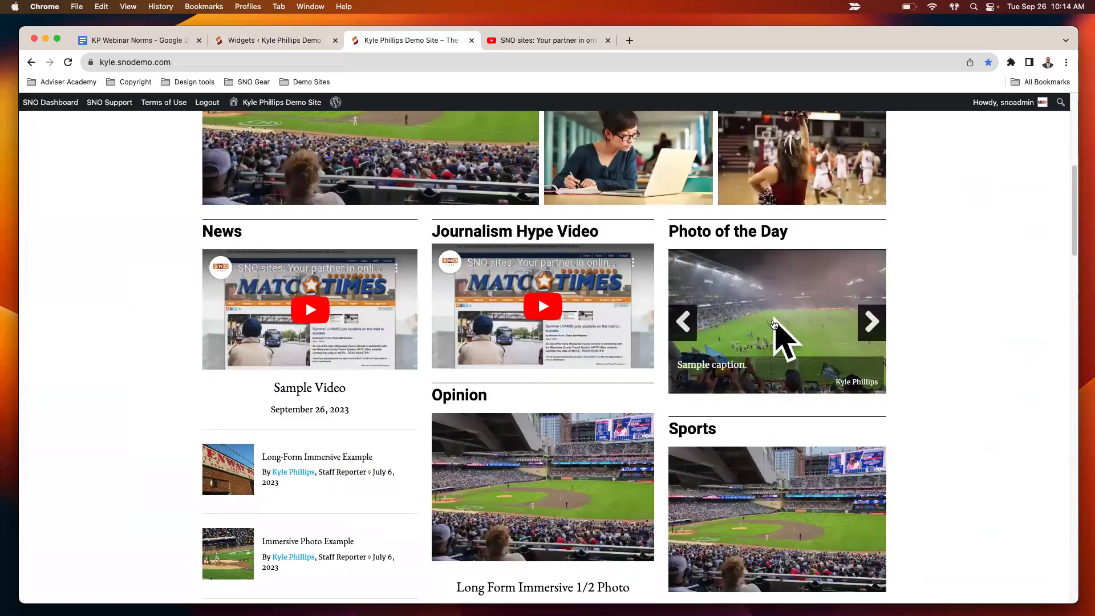
click(875, 331)
click(872, 322)
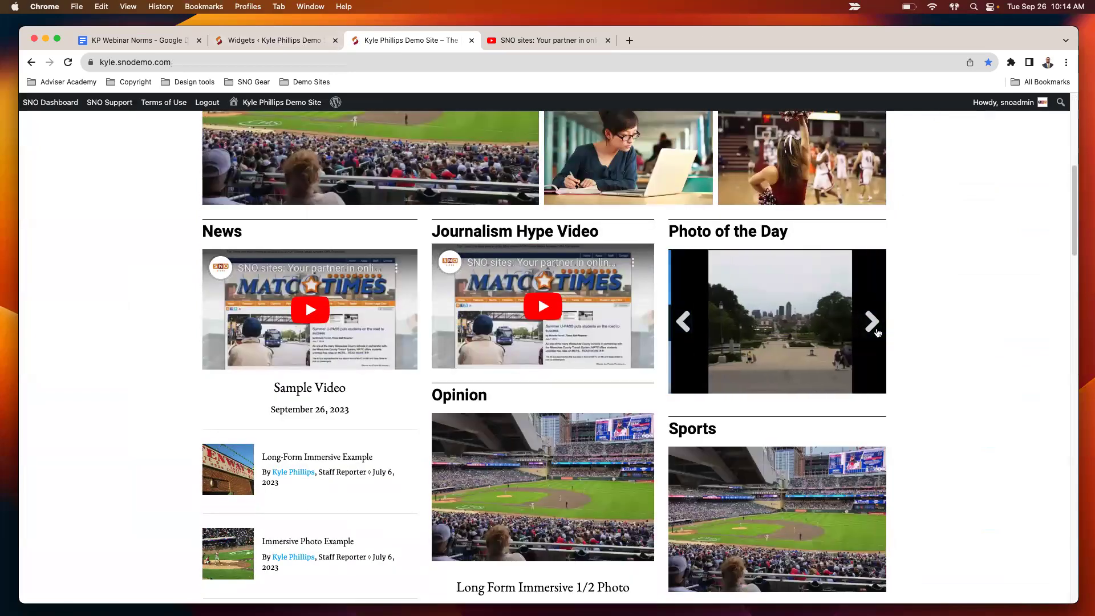
click(872, 322)
click(876, 331)
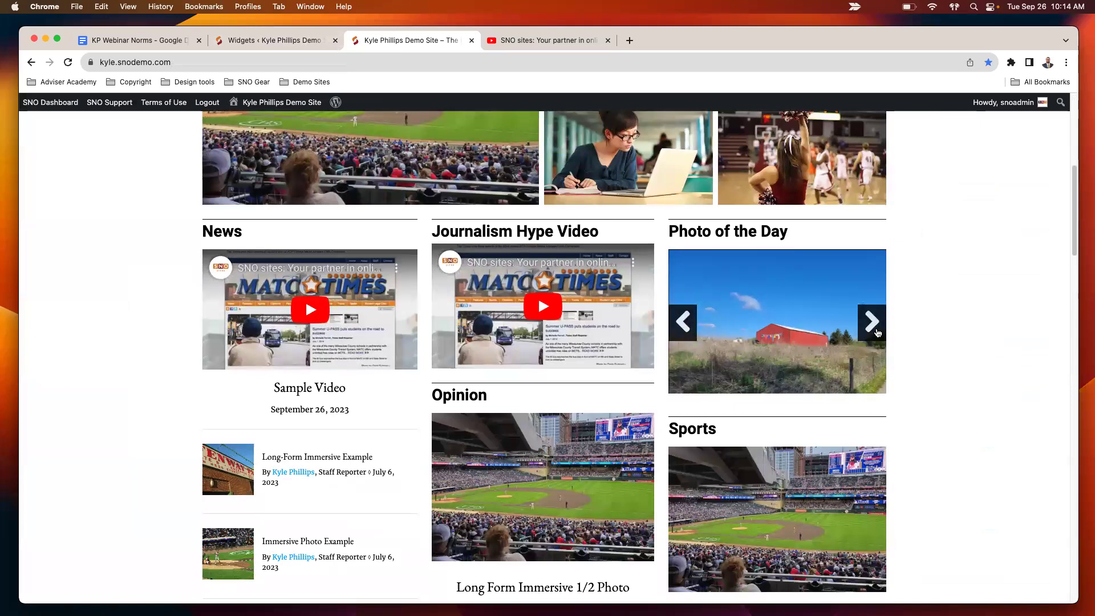